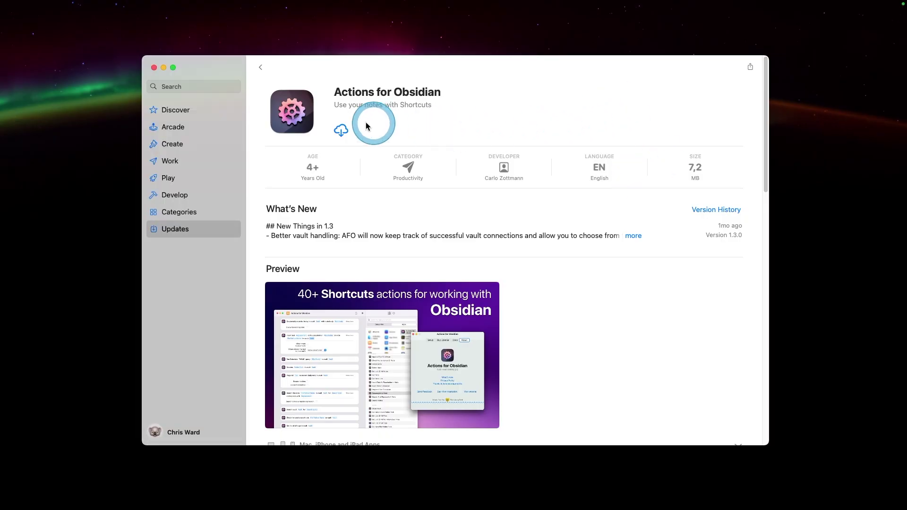
Step: Install Actions for Obsidian from the App Store and launch it
{"action": "left_click", "coordinate": [341, 130]}
{"action": "left_click", "coordinate": [630, 149]}
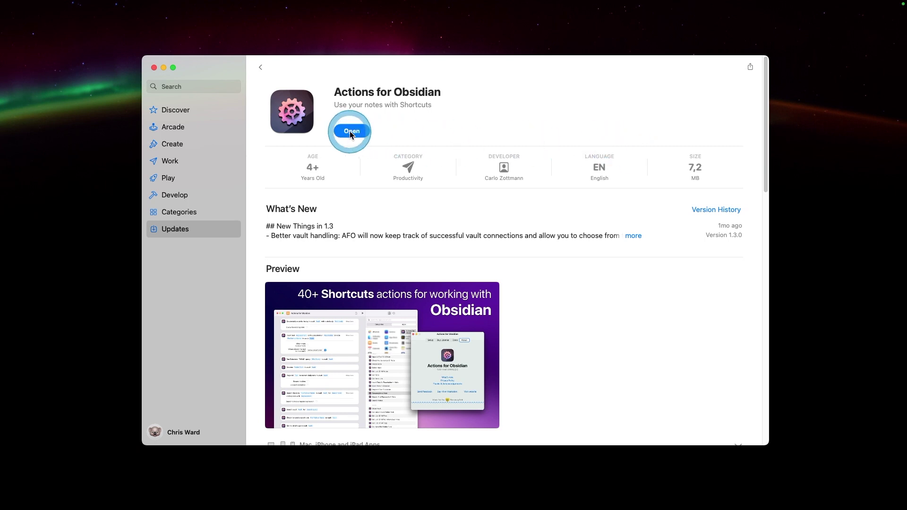
{"action": "left_click", "coordinate": [350, 132]}
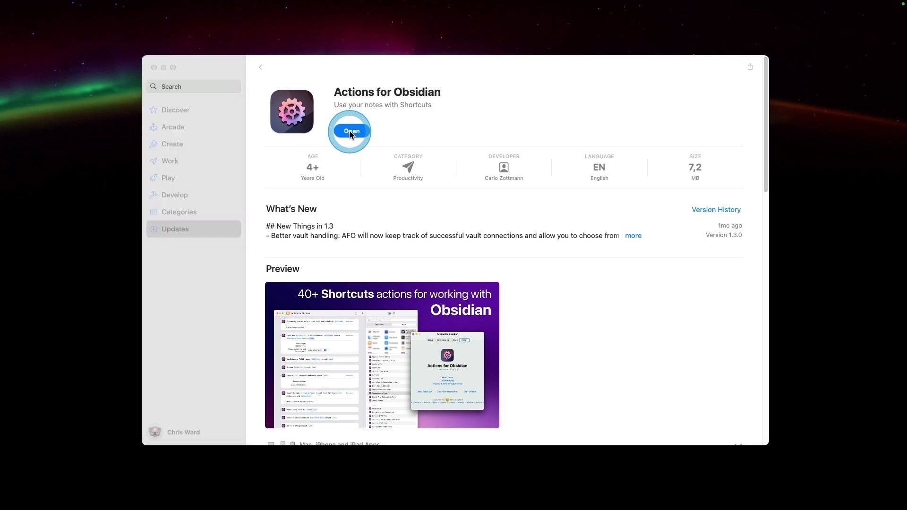
Step: Mark the release notes as read and cancel the extended trial notice
{"action": "left_click", "coordinate": [517, 277]}
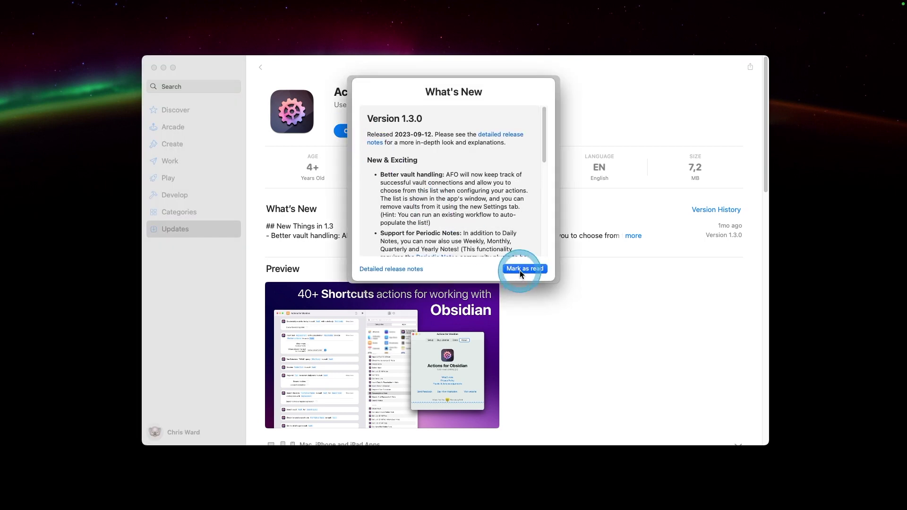
{"action": "left_click", "coordinate": [454, 258]}
{"action": "left_click", "coordinate": [432, 258]}
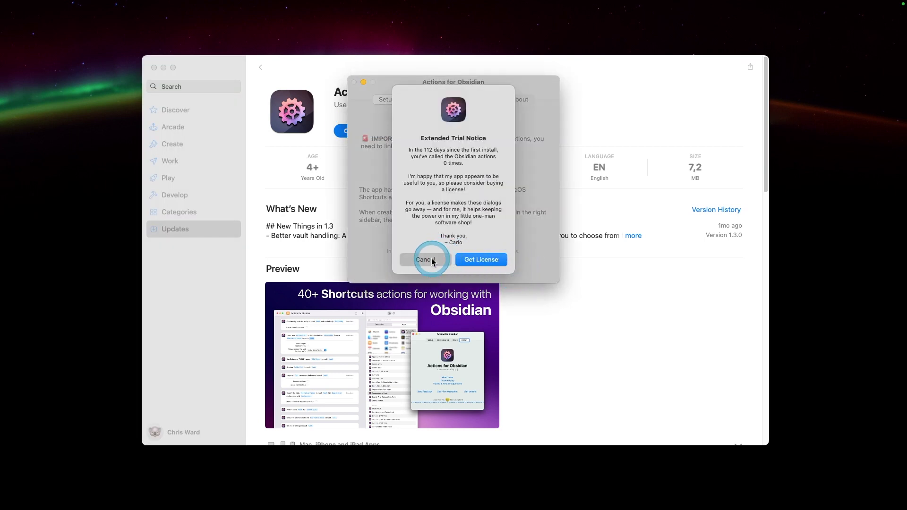
Step: Choose iCloud Drive > Obsidian > Personal as the vault folder to link
{"action": "left_click", "coordinate": [436, 165]}
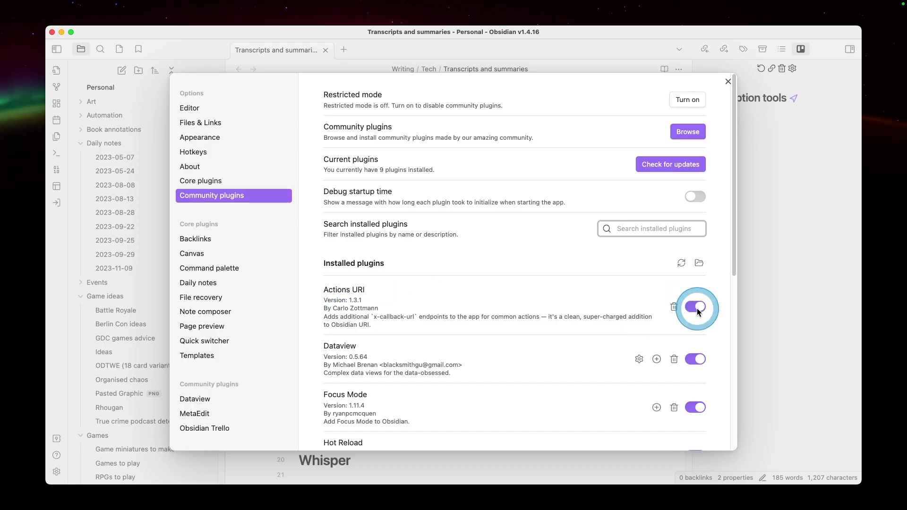
{"action": "left_click", "coordinate": [727, 85]}
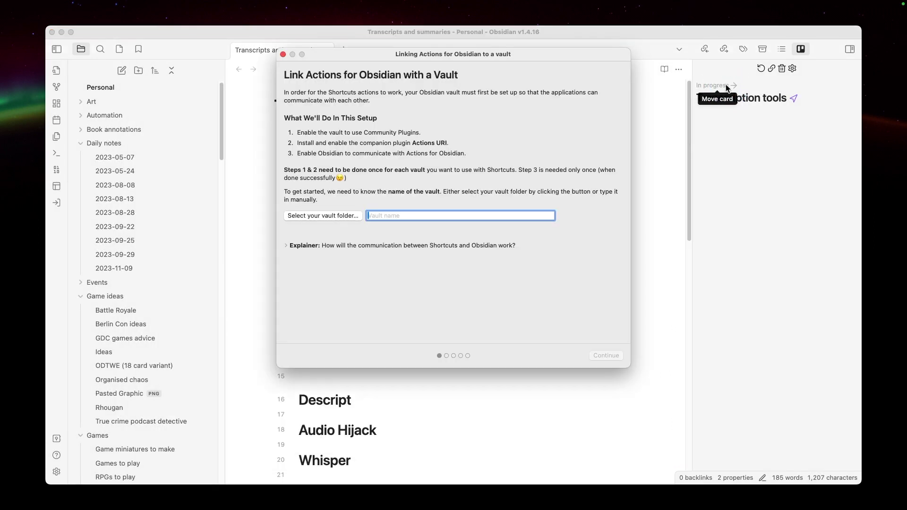
{"action": "left_click", "coordinate": [324, 184]}
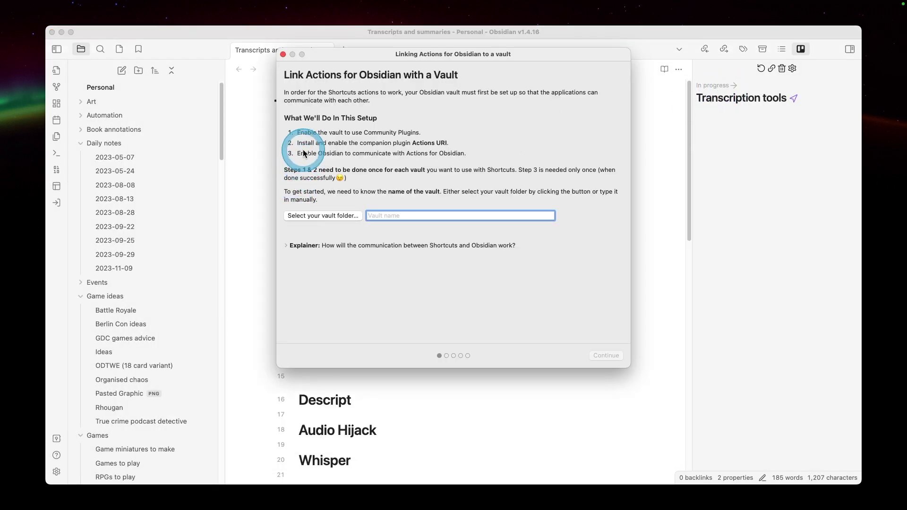
{"action": "left_click", "coordinate": [329, 214]}
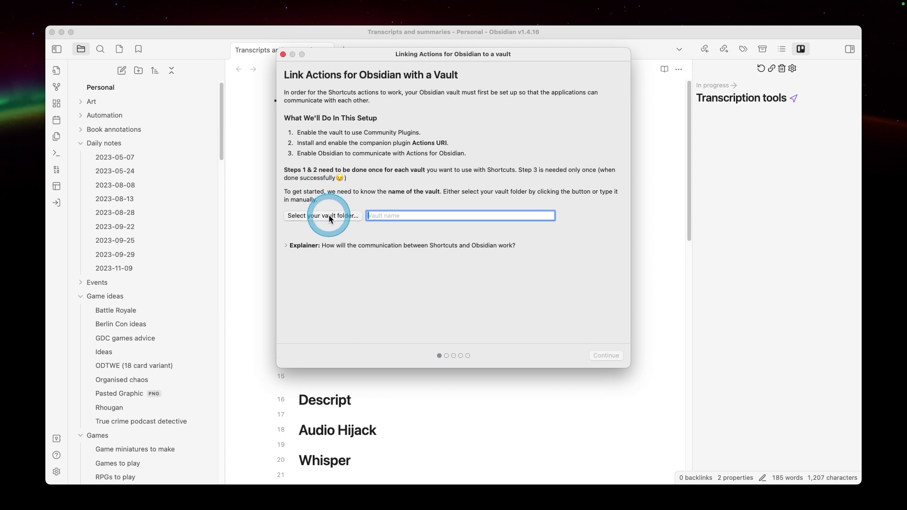
{"action": "left_click", "coordinate": [298, 243]}
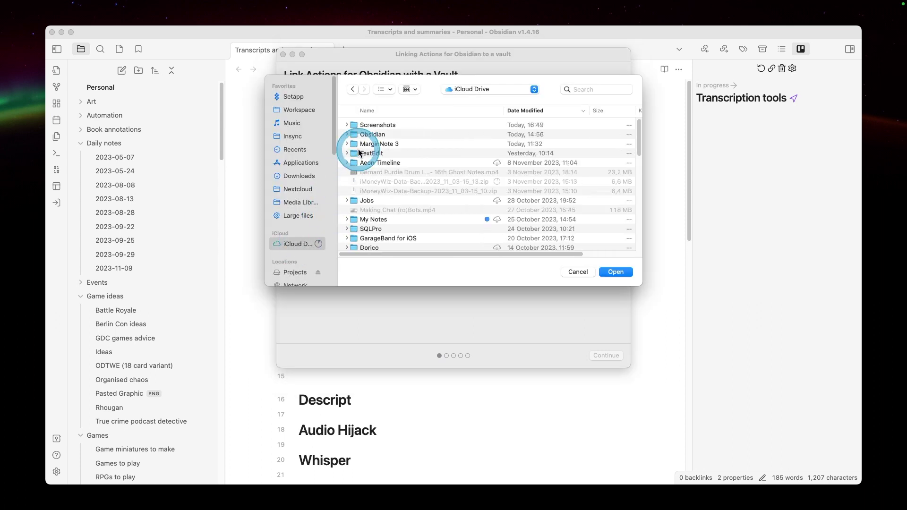
{"action": "double_click", "coordinate": [374, 134]}
{"action": "double_click", "coordinate": [373, 124]}
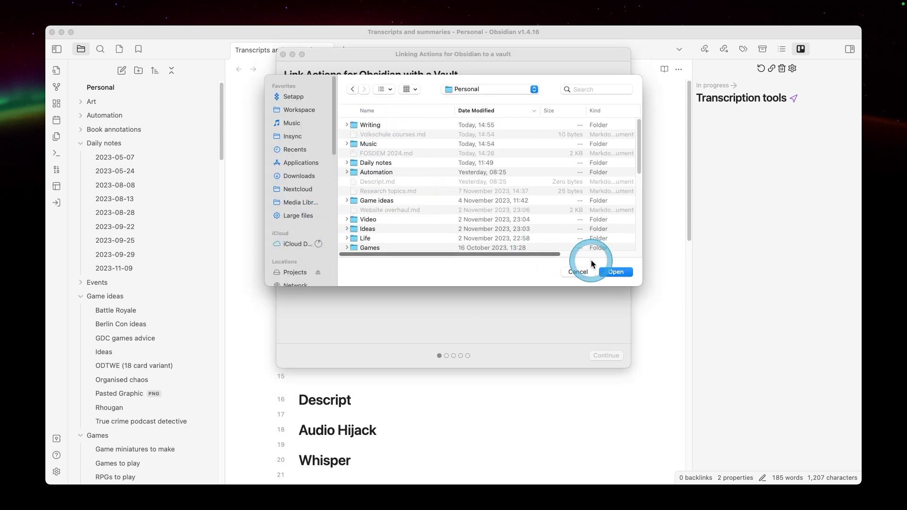
{"action": "left_click", "coordinate": [612, 271]}
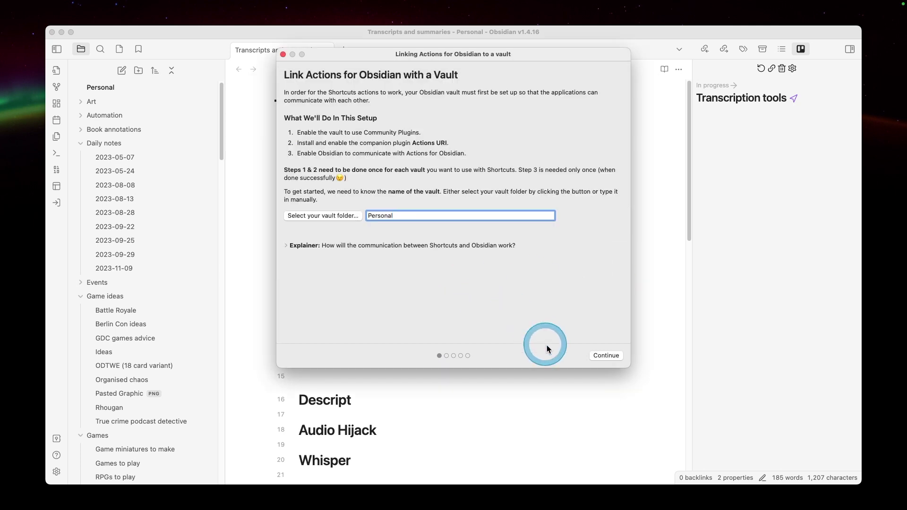
Step: Continue through the setup checks, allow Obsidian to call back, and finish linking
{"action": "left_click", "coordinate": [612, 356]}
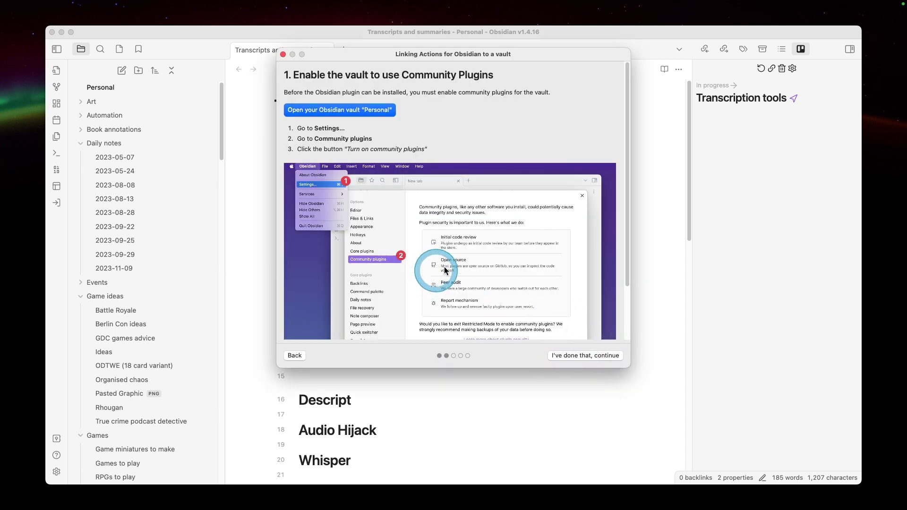
{"action": "left_click", "coordinate": [593, 356]}
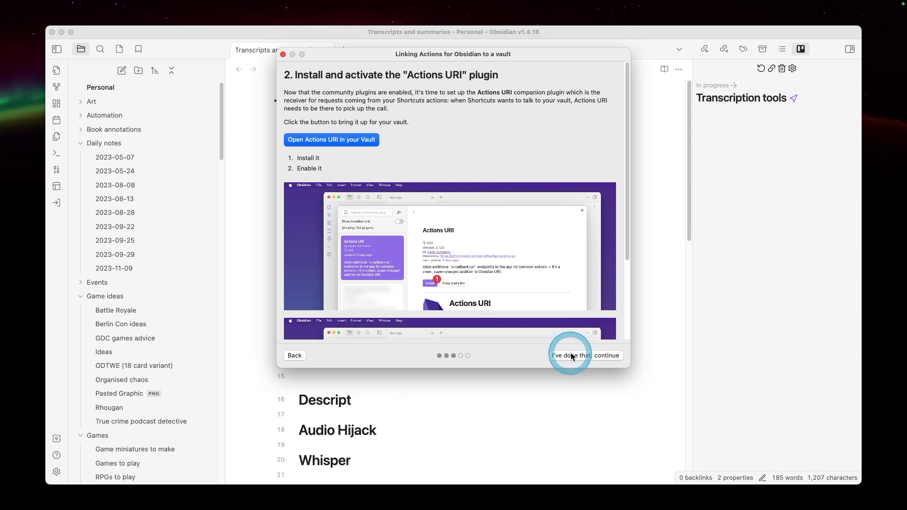
{"action": "left_click", "coordinate": [572, 356]}
{"action": "left_click", "coordinate": [338, 172]}
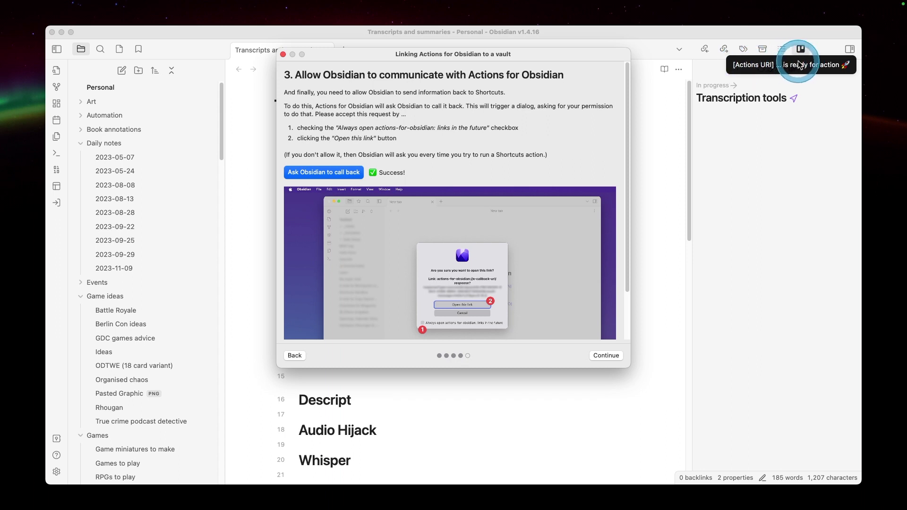
{"action": "left_click", "coordinate": [601, 356]}
{"action": "left_click", "coordinate": [610, 355]}
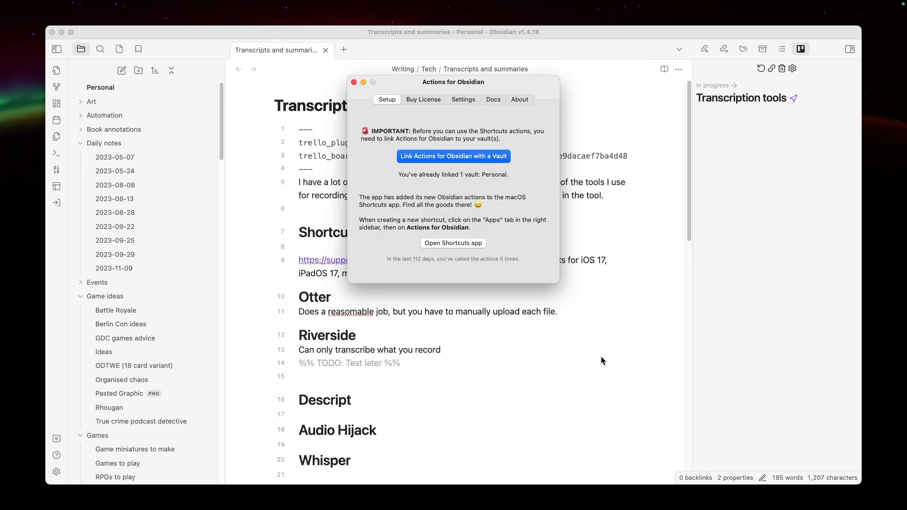
{"action": "left_click", "coordinate": [425, 99]}
{"action": "left_click", "coordinate": [461, 100]}
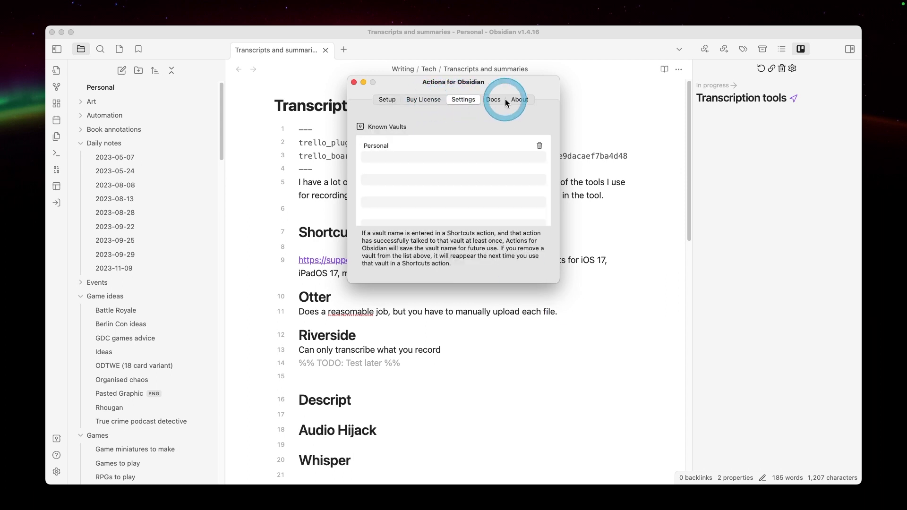
{"action": "left_click", "coordinate": [491, 100]}
{"action": "left_click", "coordinate": [520, 100]}
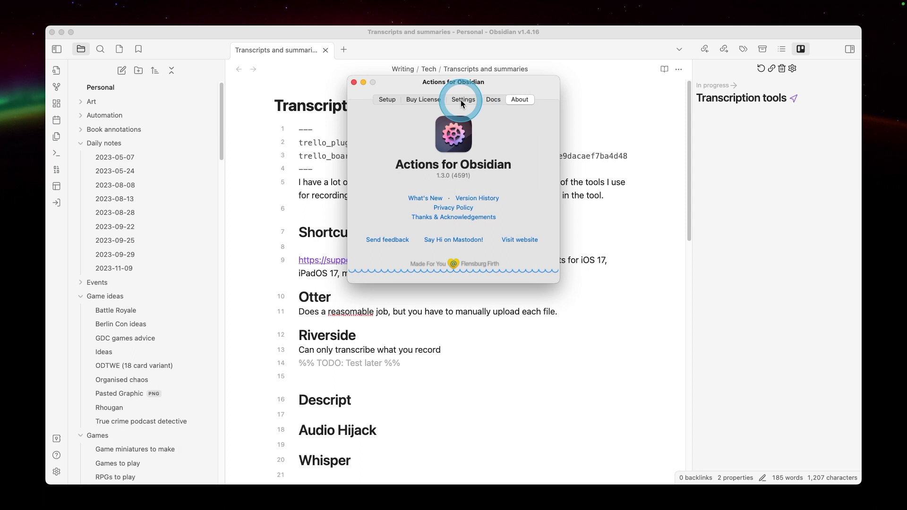
{"action": "left_click", "coordinate": [387, 101]}
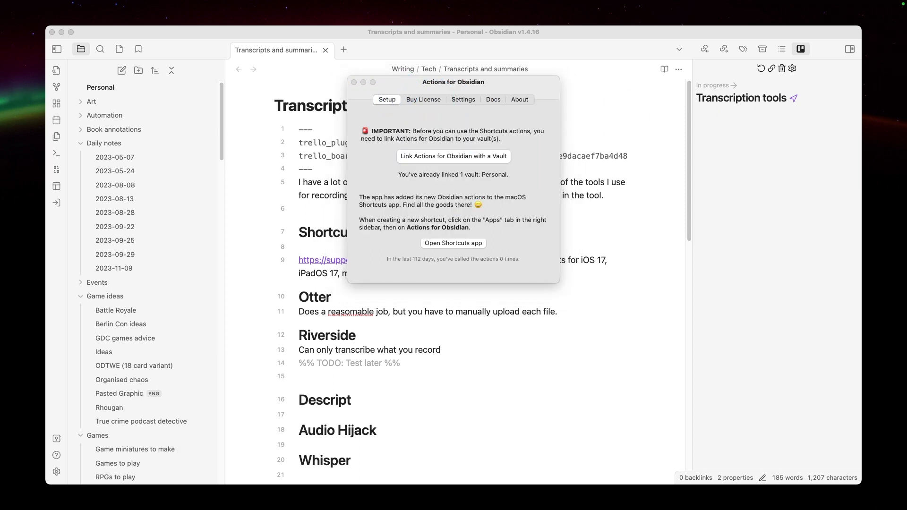
{"action": "left_click", "coordinate": [526, 83]}
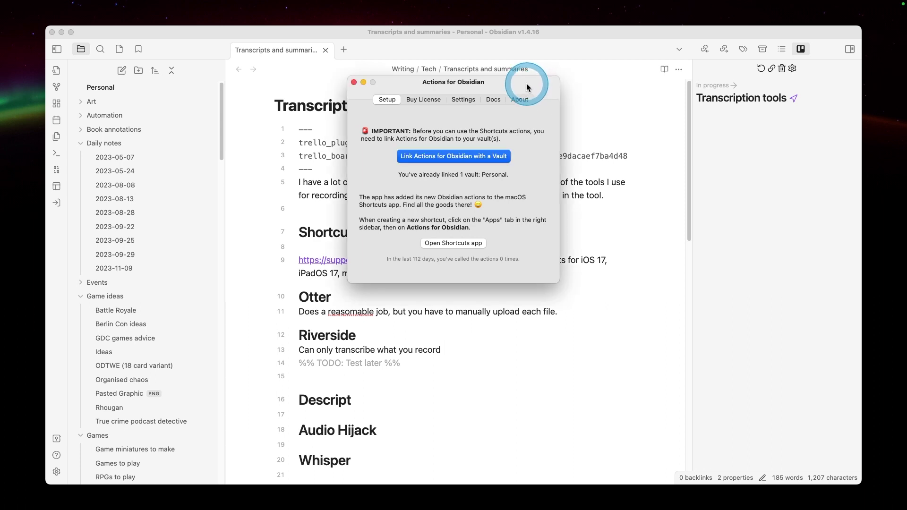
{"action": "left_click", "coordinate": [437, 244]}
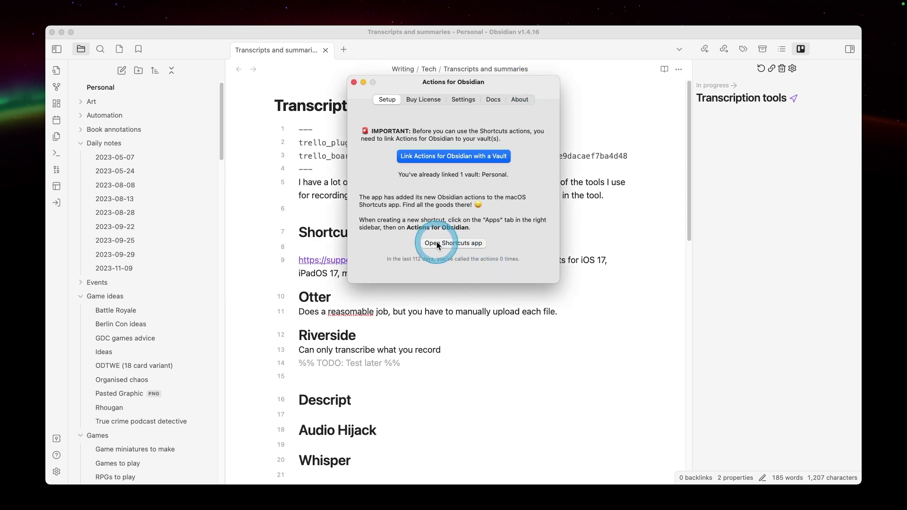
Step: Create a blank shortcut and browse the Actions for Obsidian actions under the Apps list
{"action": "left_click", "coordinate": [490, 101]}
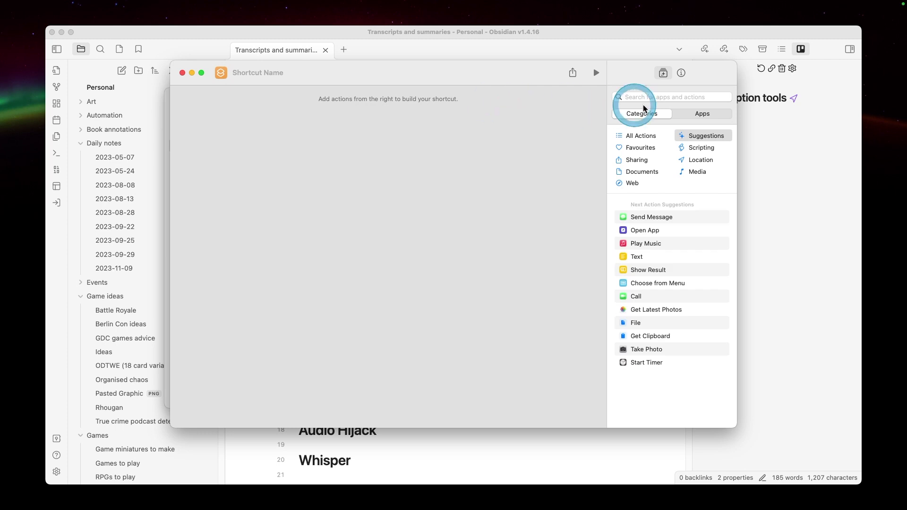
{"action": "left_click", "coordinate": [717, 114]}
{"action": "left_click", "coordinate": [702, 143]}
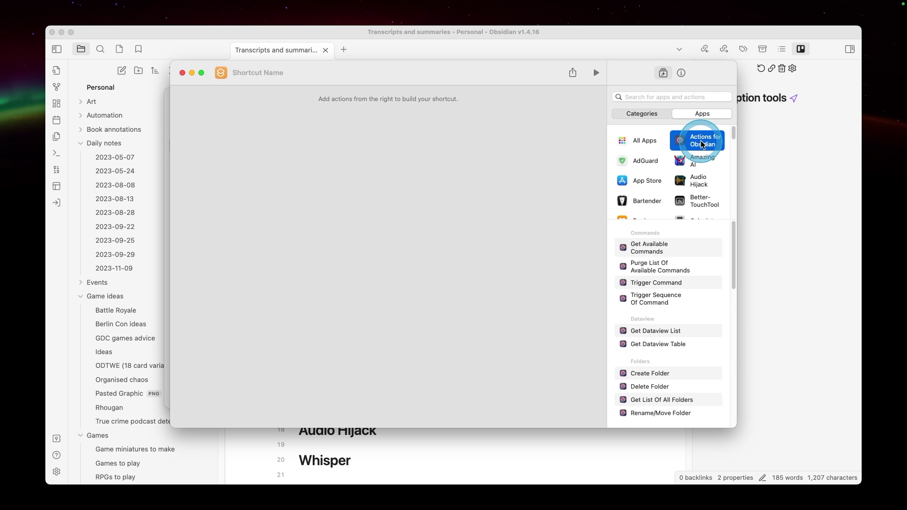
{"action": "scroll", "coordinate": [676, 264], "scroll_direction": "down", "scroll_amount": 5}
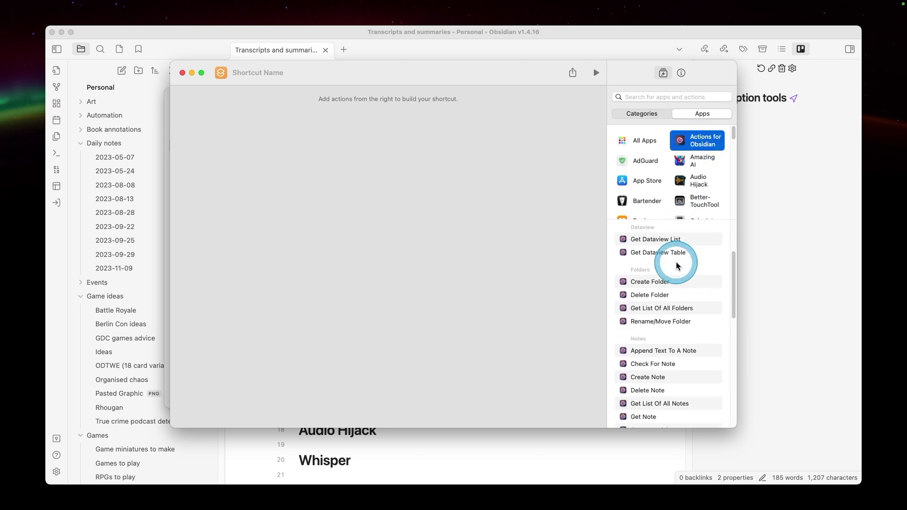
{"action": "scroll", "coordinate": [676, 266], "scroll_direction": "down", "scroll_amount": 15}
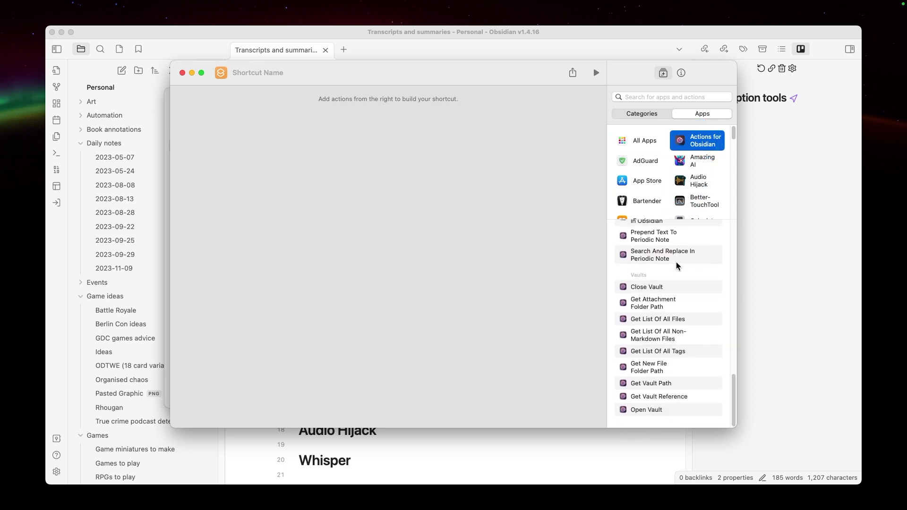
{"action": "scroll", "coordinate": [677, 265], "scroll_direction": "up", "scroll_amount": 10}
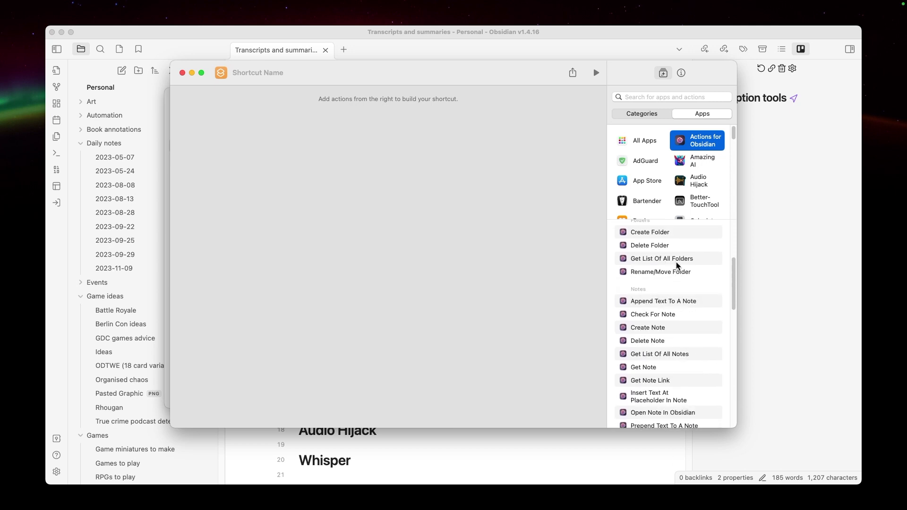
{"action": "scroll", "coordinate": [677, 265], "scroll_direction": "up", "scroll_amount": 4}
{"action": "left_click", "coordinate": [674, 263]}
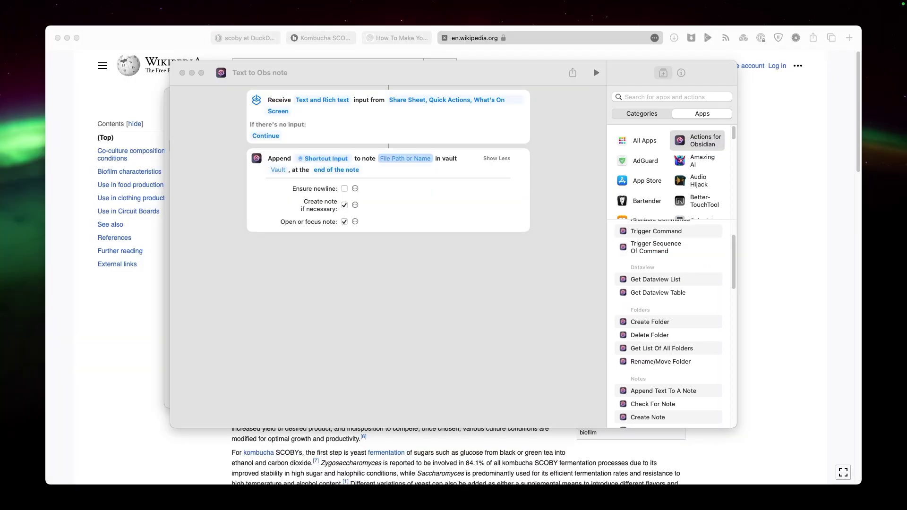
Step: Add the Append Text To A Note action to the shortcut
{"action": "left_click", "coordinate": [541, 288]}
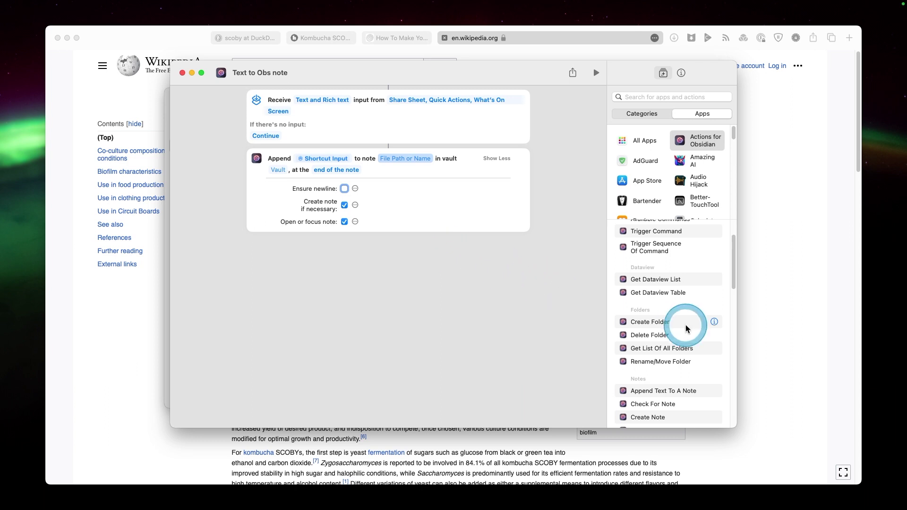
{"action": "scroll", "coordinate": [685, 328], "scroll_direction": "down", "scroll_amount": 1}
{"action": "left_click", "coordinate": [650, 378]}
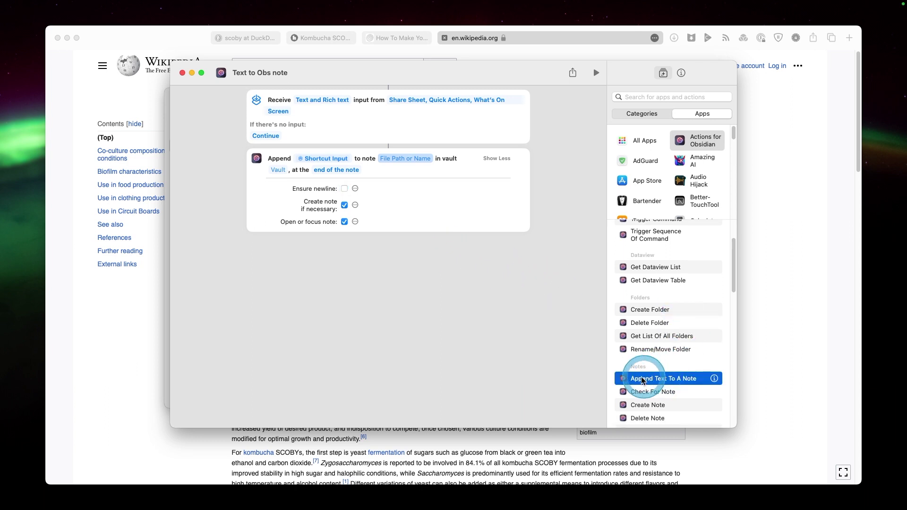
{"action": "left_click", "coordinate": [430, 205]}
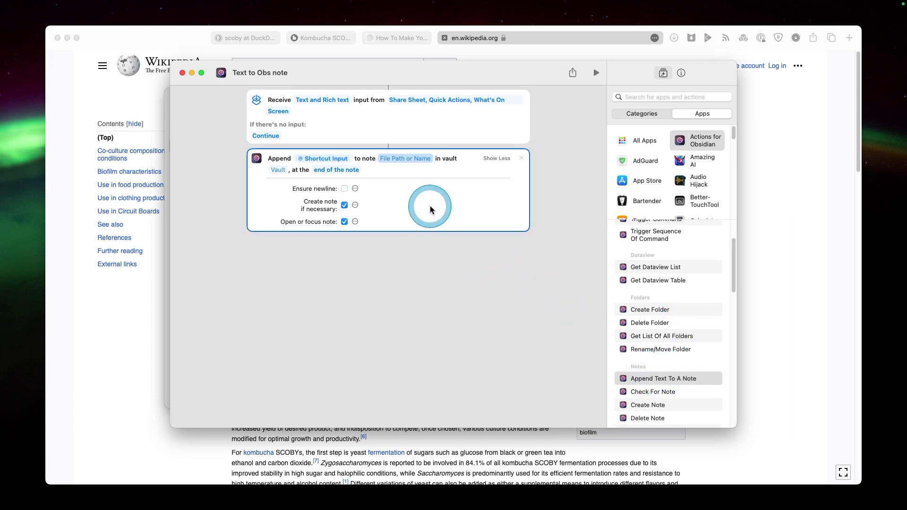
Step: Limit the shortcut's input to Text and Rich text and show its Details settings
{"action": "left_click", "coordinate": [333, 122]}
{"action": "left_click", "coordinate": [323, 100]}
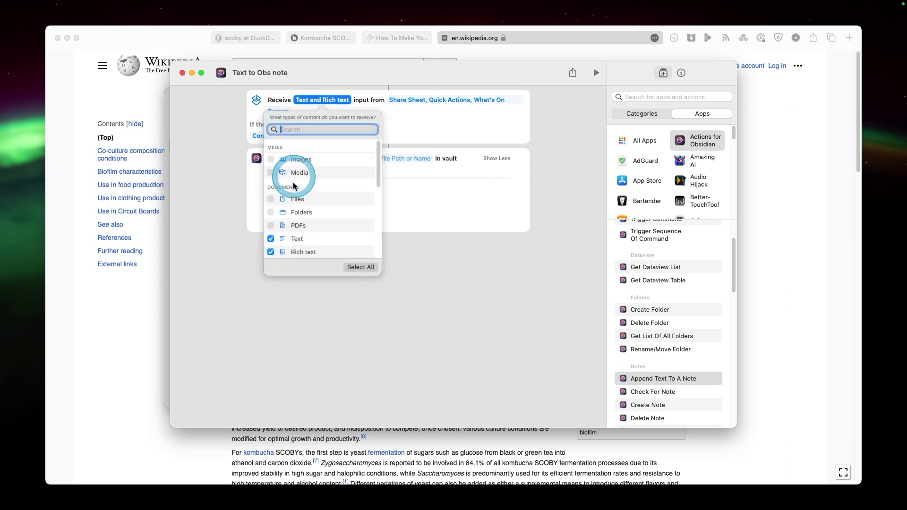
{"action": "scroll", "coordinate": [294, 189], "scroll_direction": "down", "scroll_amount": 3}
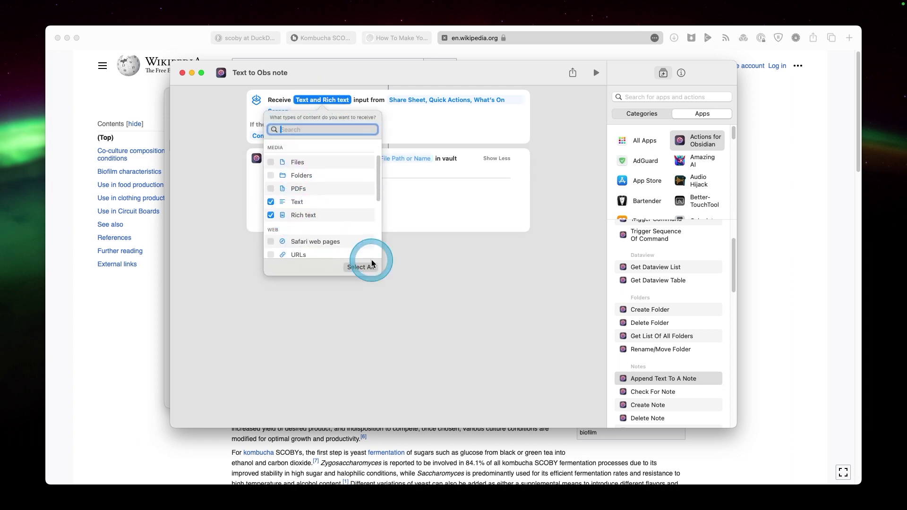
{"action": "left_click", "coordinate": [472, 258]}
{"action": "left_click", "coordinate": [415, 101]}
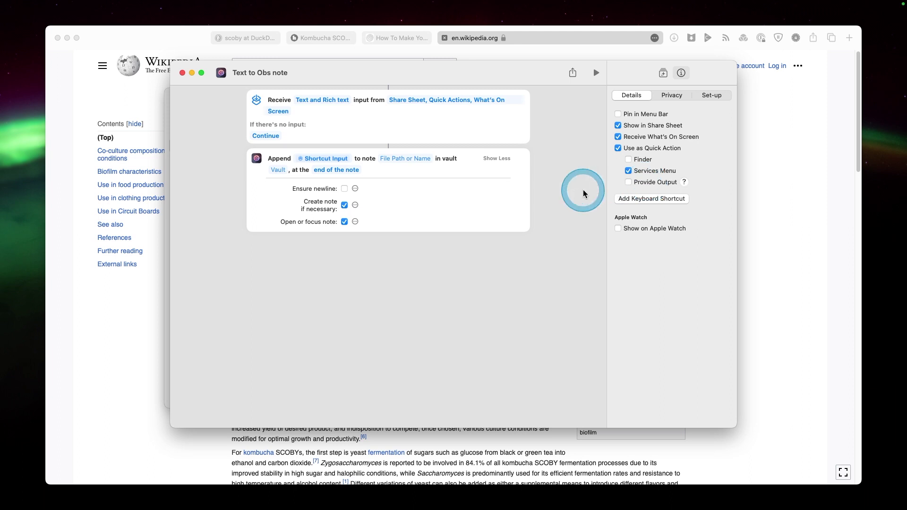
Step: Keep Shortcut Input as the appended text and set the Vault to Personal
{"action": "left_click", "coordinate": [328, 160]}
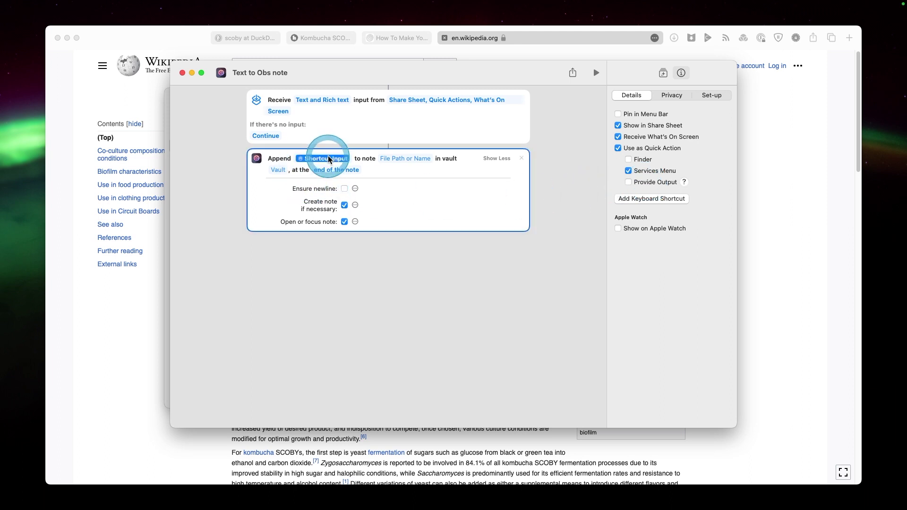
{"action": "left_click", "coordinate": [328, 159]}
{"action": "left_click", "coordinate": [328, 159]}
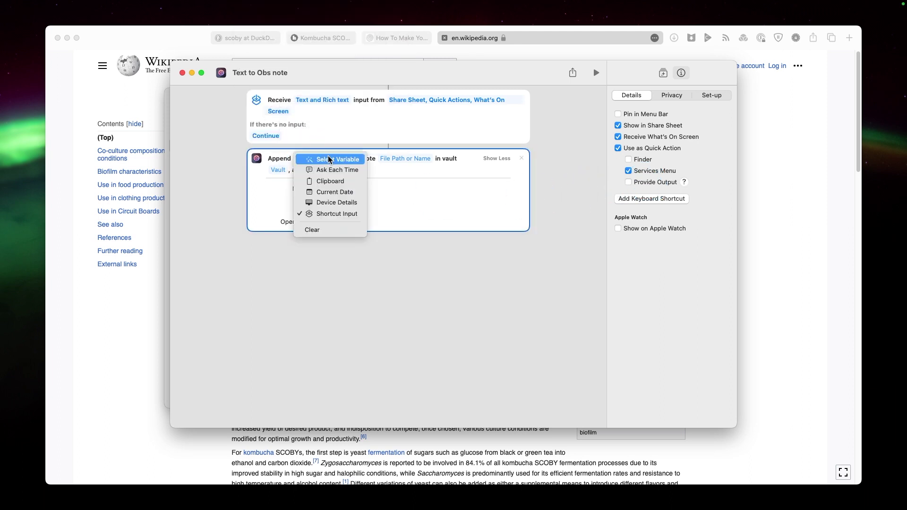
{"action": "left_click", "coordinate": [405, 212]}
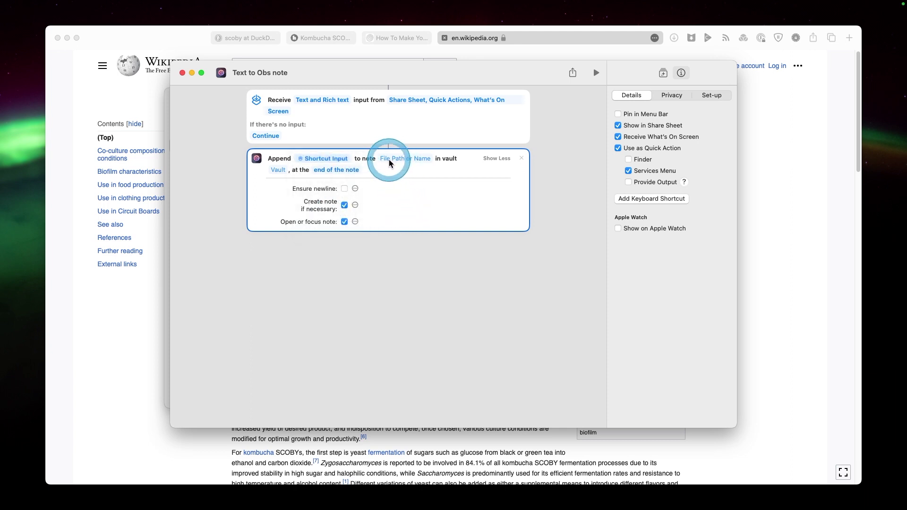
{"action": "left_click", "coordinate": [282, 169]}
{"action": "left_click", "coordinate": [251, 211]}
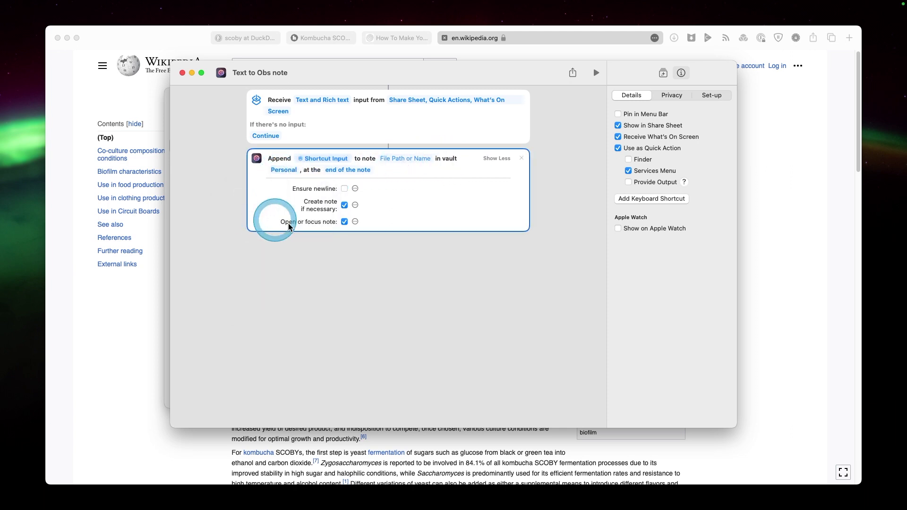
{"action": "left_click", "coordinate": [449, 284]}
Step: Keep appending at the end of the note with Ensure newline left off
{"action": "left_click", "coordinate": [350, 164]}
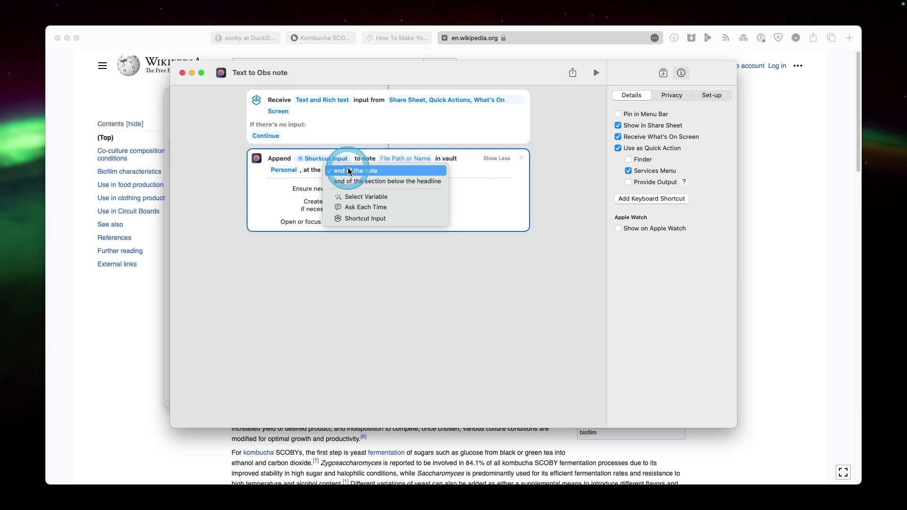
{"action": "left_click", "coordinate": [476, 184]}
{"action": "left_click", "coordinate": [432, 201]}
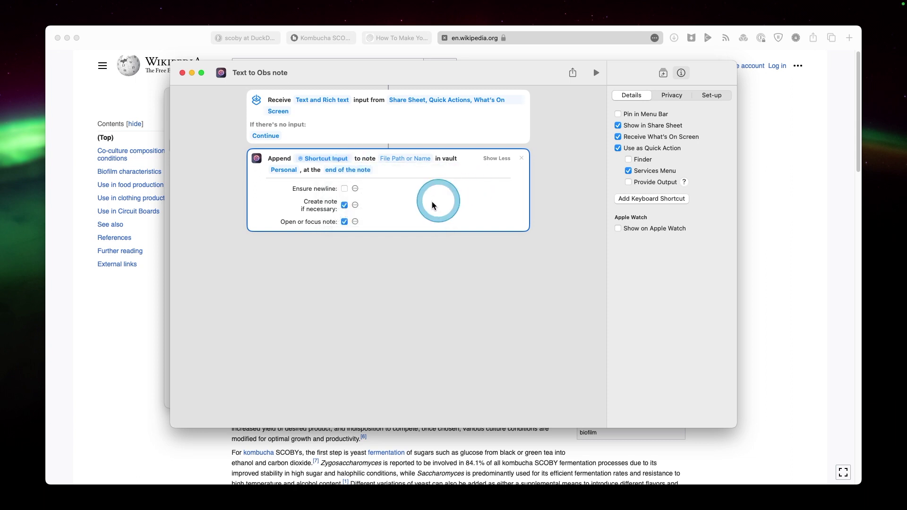
{"action": "left_click", "coordinate": [343, 189]}
{"action": "left_click", "coordinate": [343, 189]}
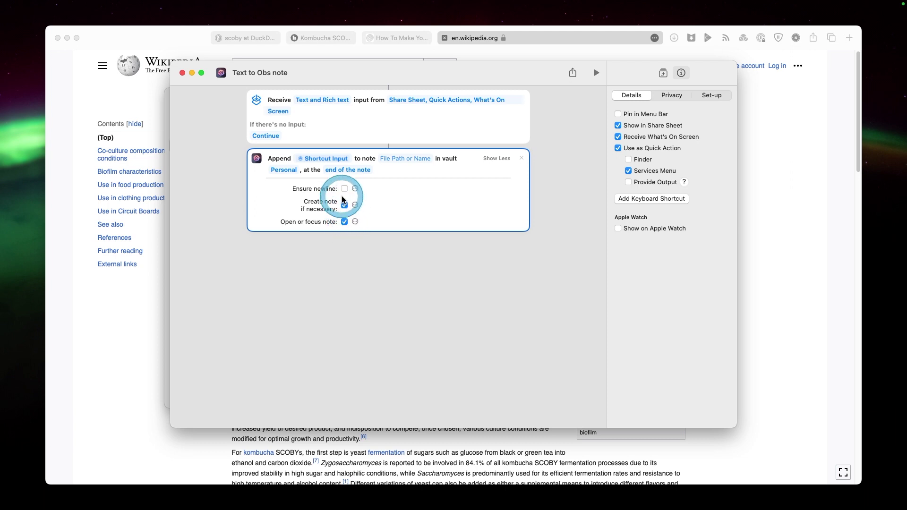
{"action": "left_click", "coordinate": [430, 303]}
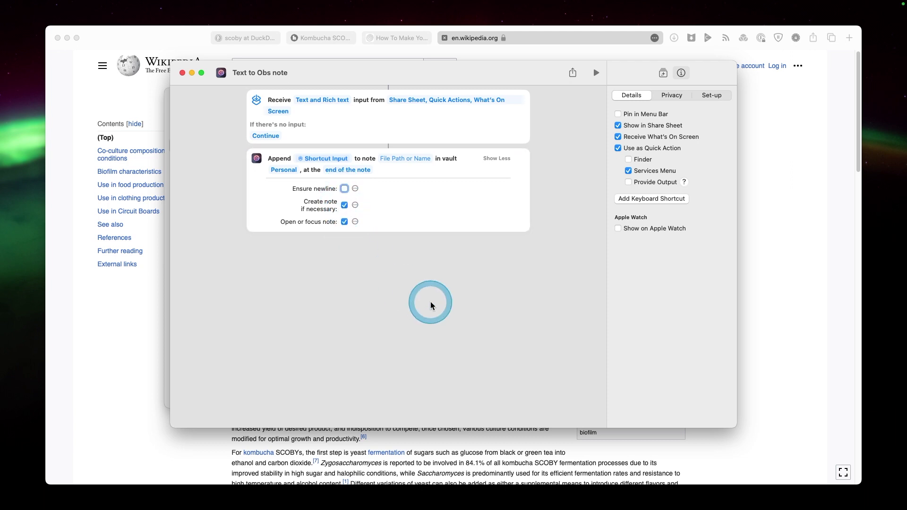
Step: Send the selected SCOBY paragraph via Services > Text to Obs note into a note named Scoby
{"action": "left_click", "coordinate": [184, 38]}
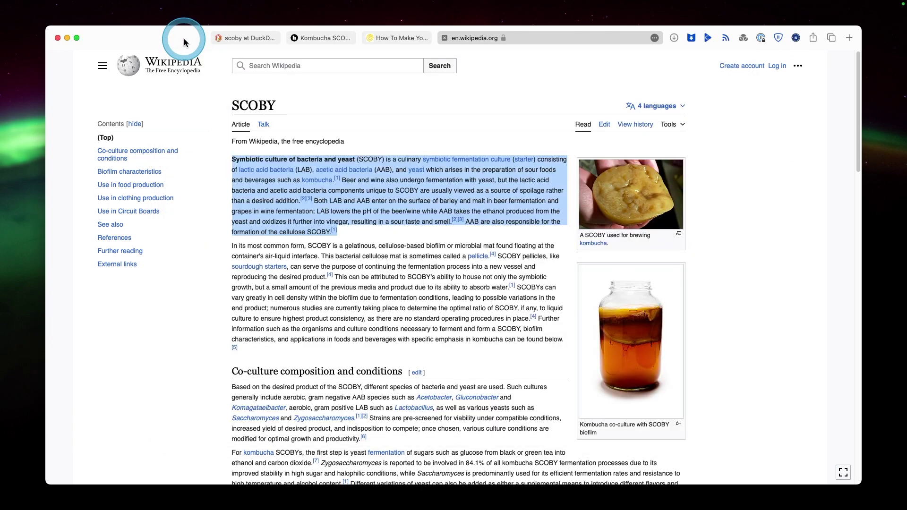
{"action": "right_click", "coordinate": [359, 218]}
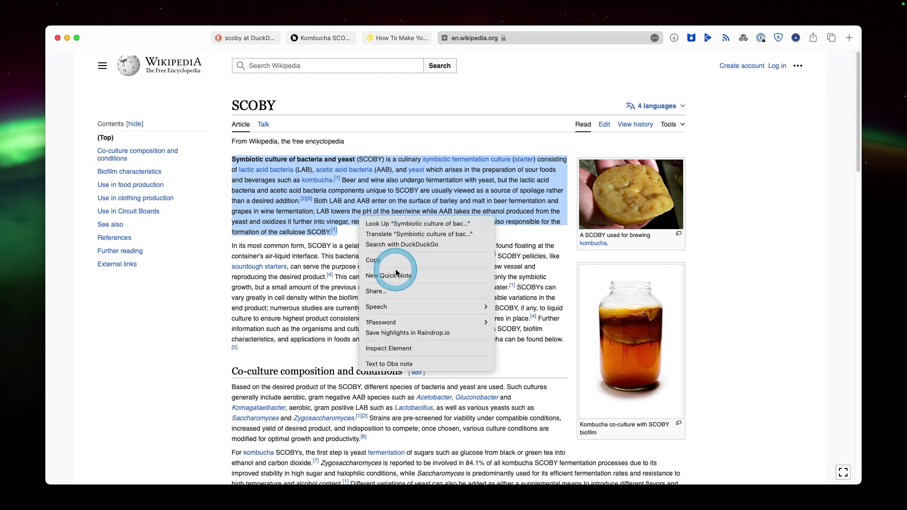
{"action": "left_click", "coordinate": [403, 363]}
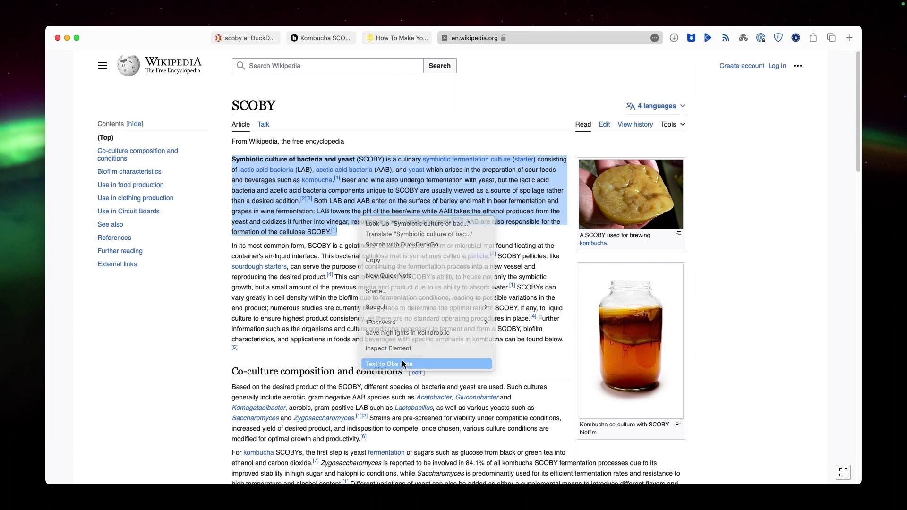
{"action": "left_click", "coordinate": [402, 364]}
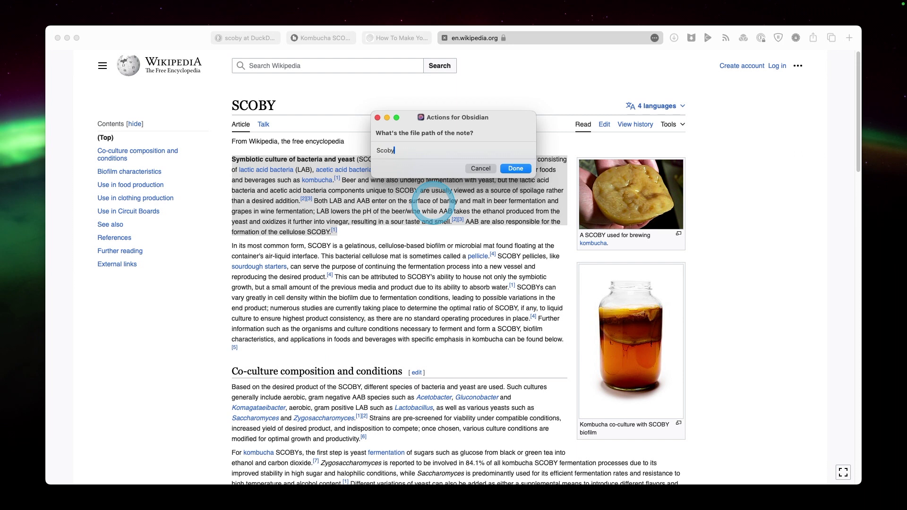
{"action": "left_click", "coordinate": [505, 168]}
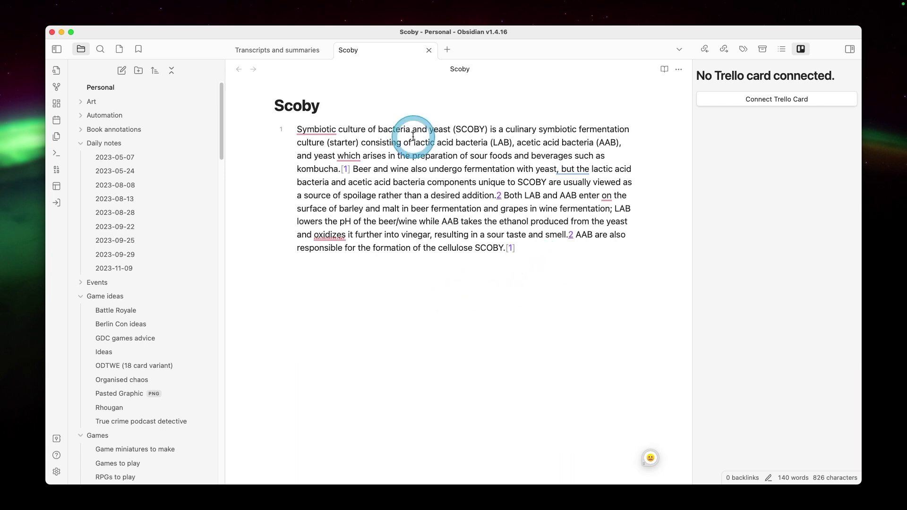
{"action": "key", "text": "super+Tab"}
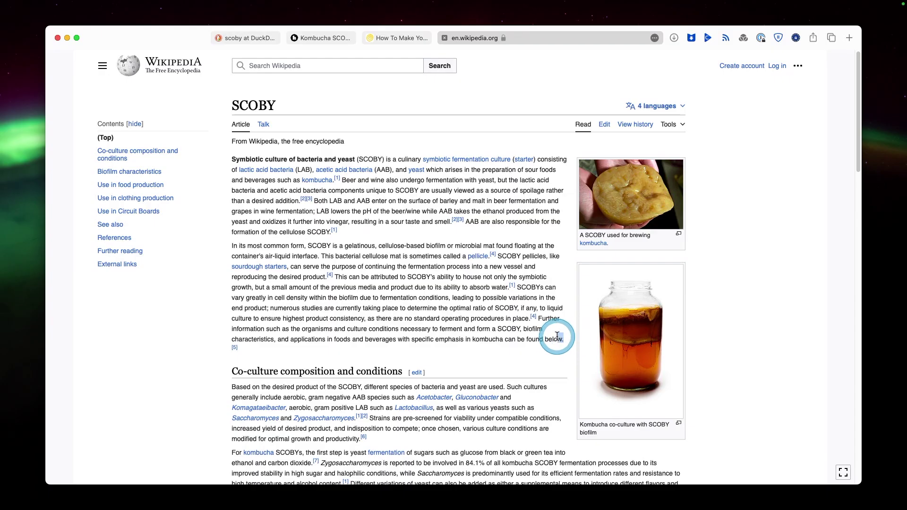
Step: Copy the paragraph beginning 'In its most common form' from the SCOBY article
{"action": "left_click_drag", "start_coordinate": [557, 336], "coordinate": [234, 246]}
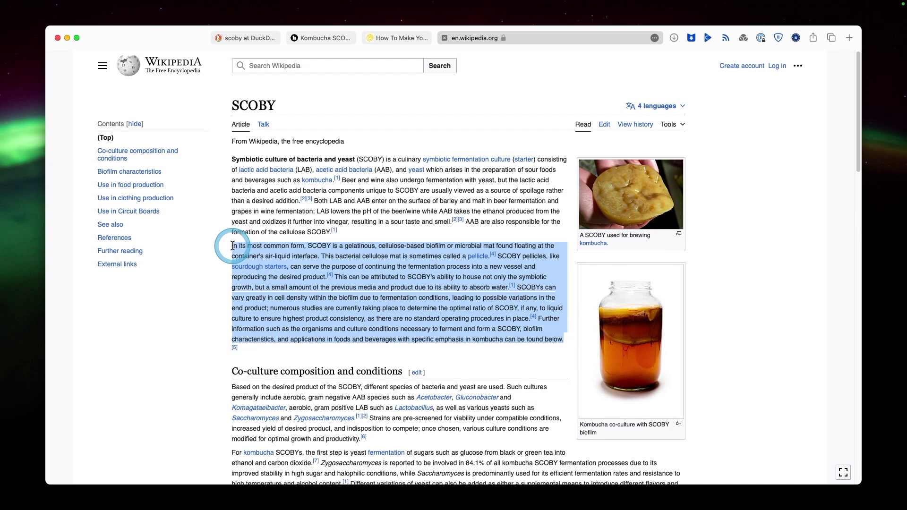
{"action": "right_click", "coordinate": [285, 264]}
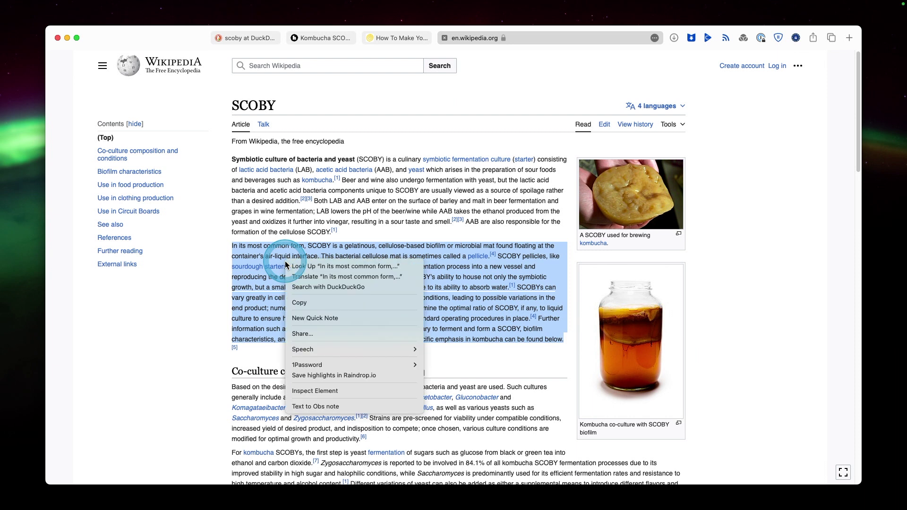
{"action": "left_click", "coordinate": [314, 305]}
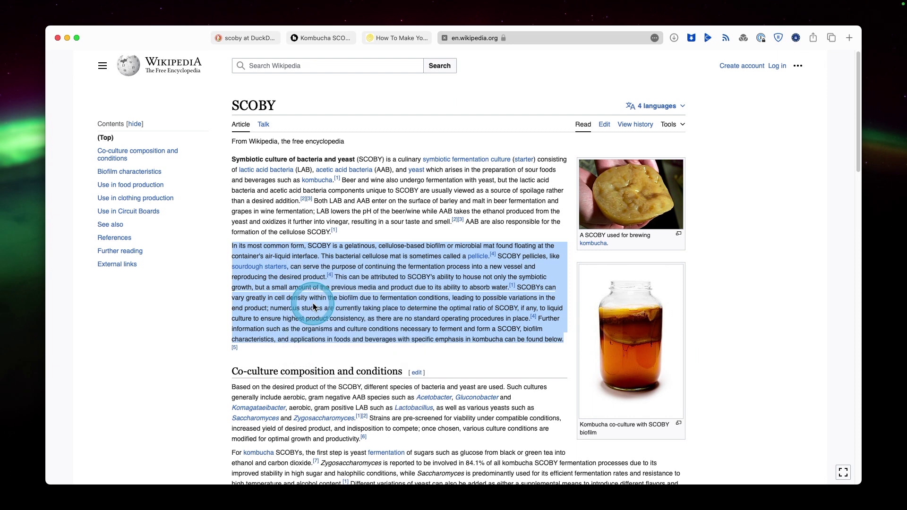
{"action": "key", "text": "alt+space"}
Step: Run Text to Obs note from Raycast with the pasted paragraph, appending it to the Scoby note
{"action": "type", "text": "text"}
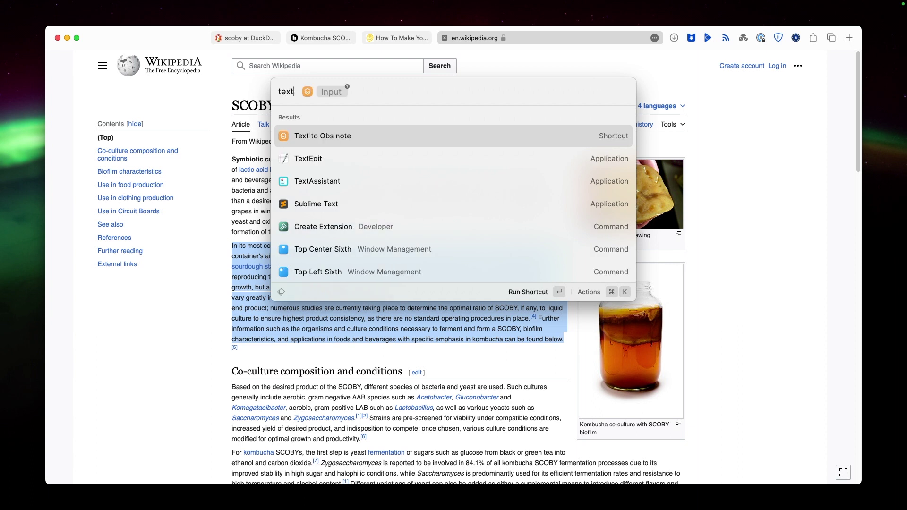
{"action": "left_click", "coordinate": [336, 90]}
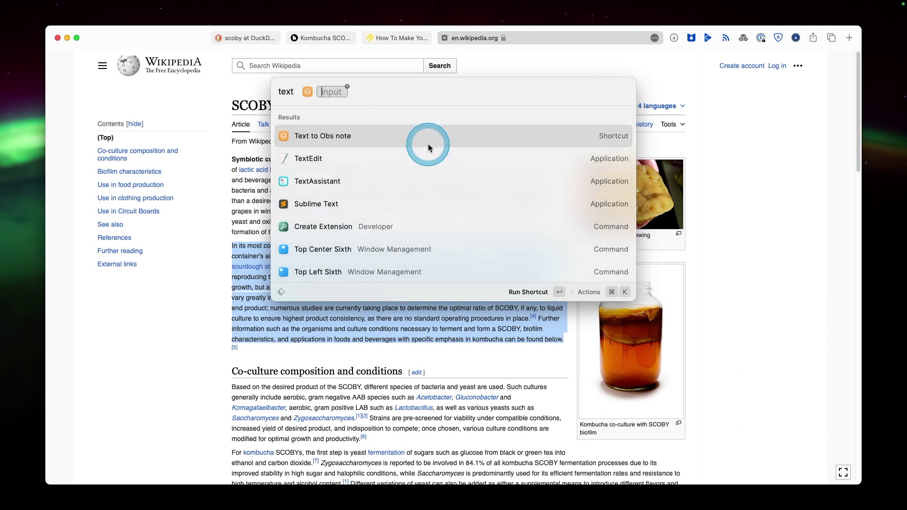
{"action": "key", "text": "super+v"}
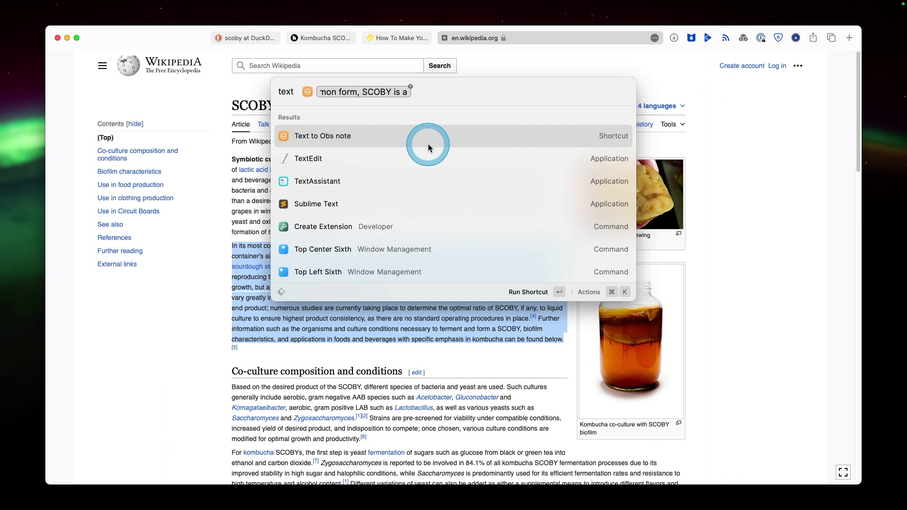
{"action": "key", "text": "Return"}
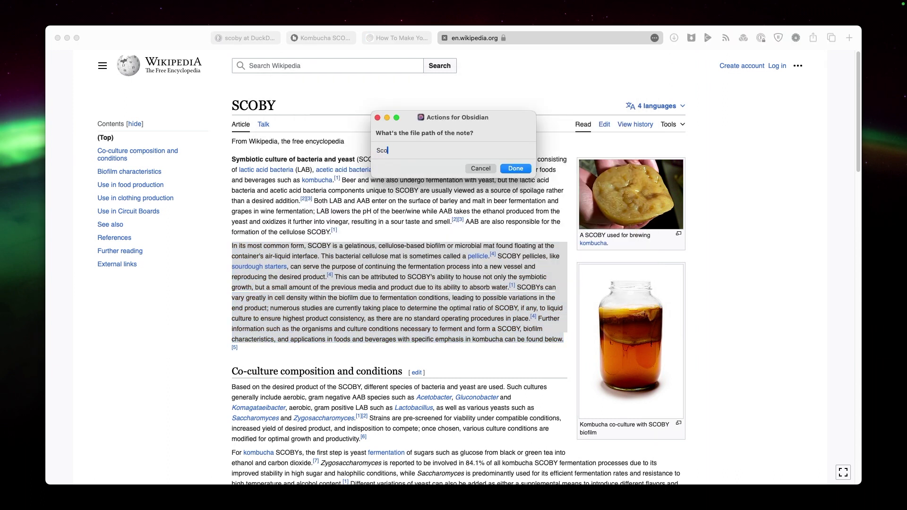
{"action": "type", "text": "Scoby"}
{"action": "key", "text": "Return"}
{"action": "left_click", "coordinate": [445, 316]}
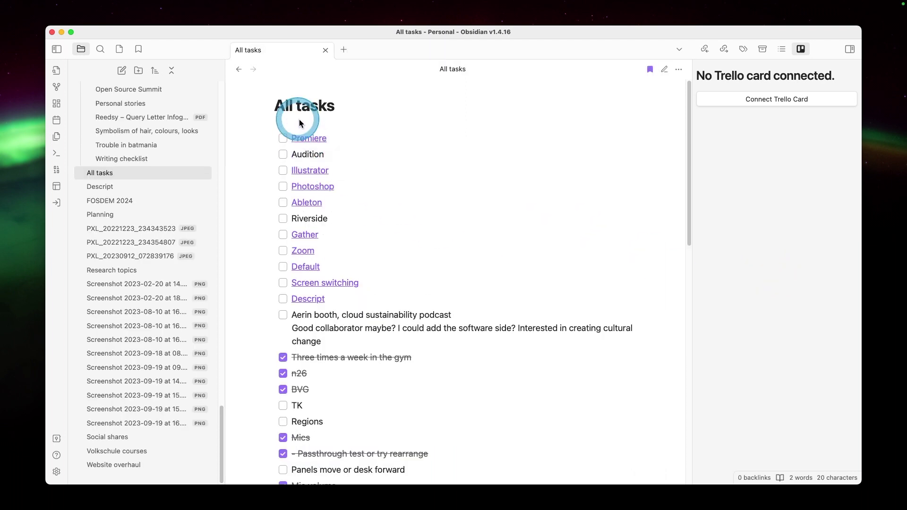
Step: Scroll through the All tasks note's task list, then switch to the OBS Tasks shortcut
{"action": "scroll", "coordinate": [315, 268], "scroll_direction": "down", "scroll_amount": 10}
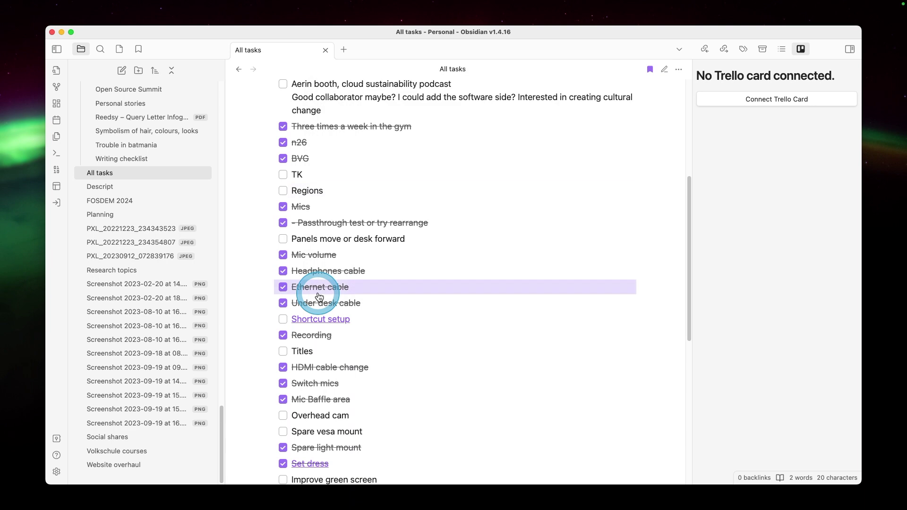
{"action": "scroll", "coordinate": [319, 296], "scroll_direction": "up", "scroll_amount": 13}
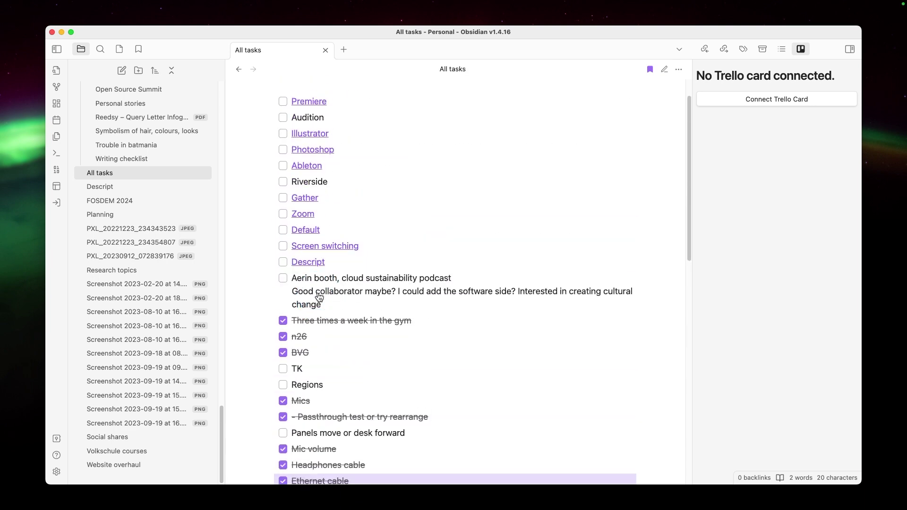
{"action": "left_click_drag", "start_coordinate": [384, 264], "coordinate": [427, 258]}
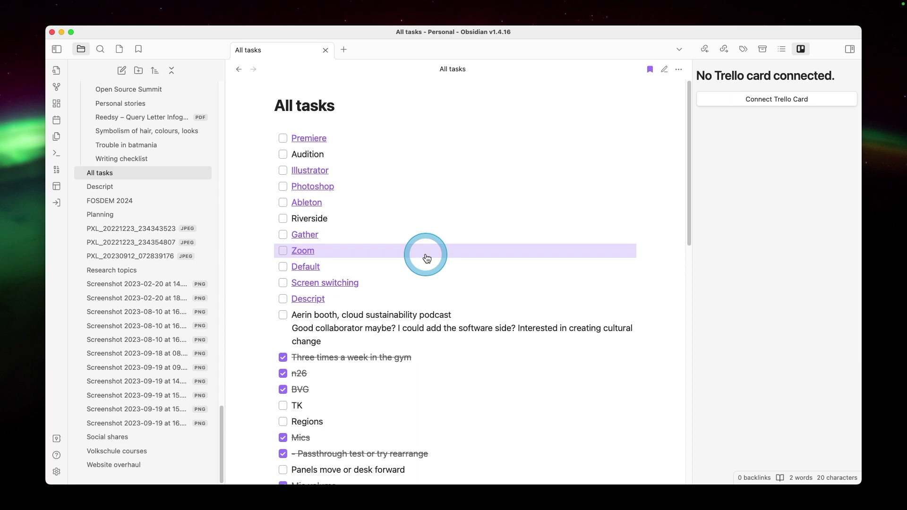
{"action": "key", "text": "super+Tab"}
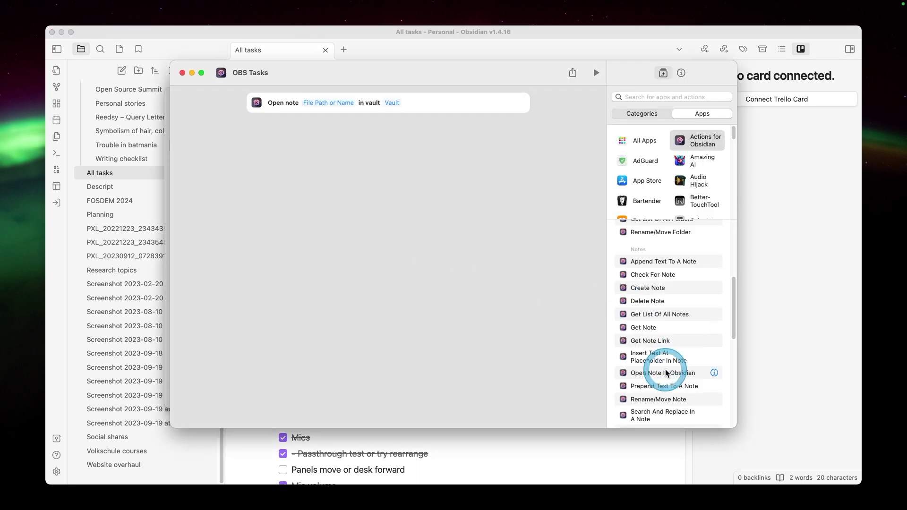
Step: Set the Open note action to open 'All tasks' in the Personal vault
{"action": "left_click", "coordinate": [333, 102]}
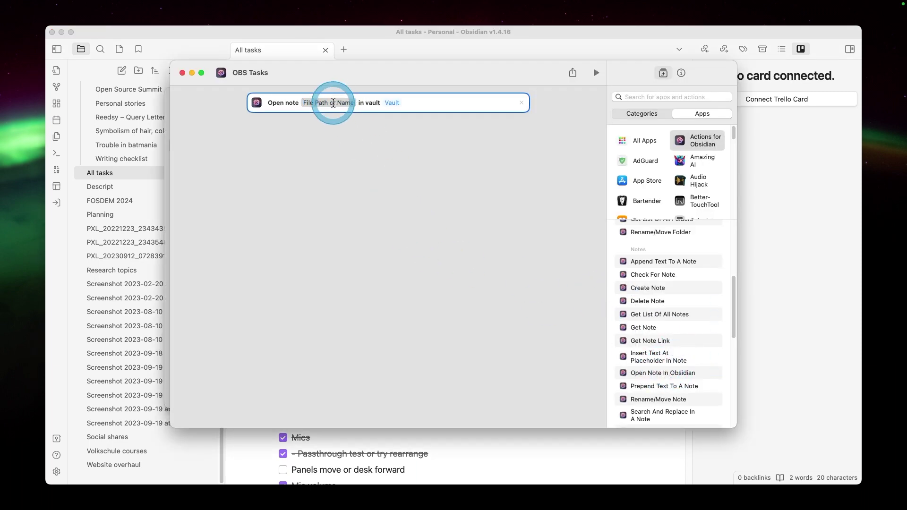
{"action": "left_click", "coordinate": [392, 102]}
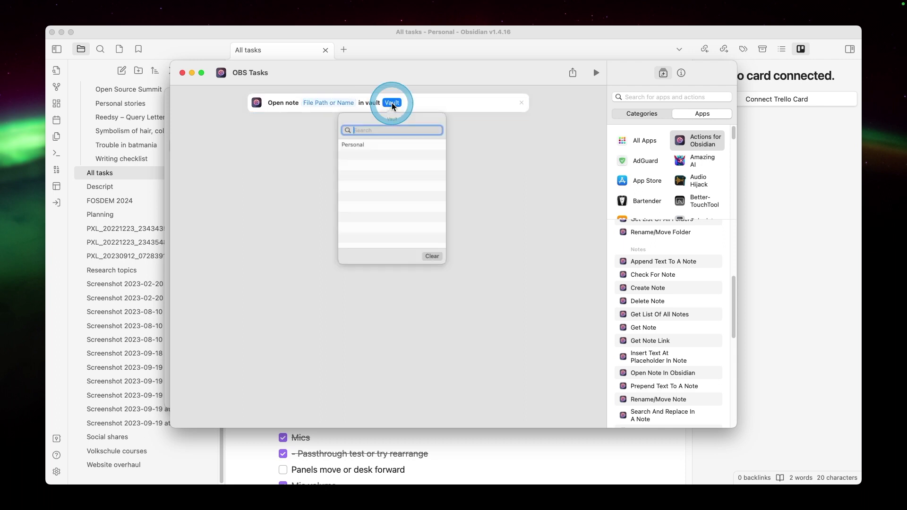
{"action": "left_click", "coordinate": [361, 143]}
{"action": "left_click", "coordinate": [345, 112]}
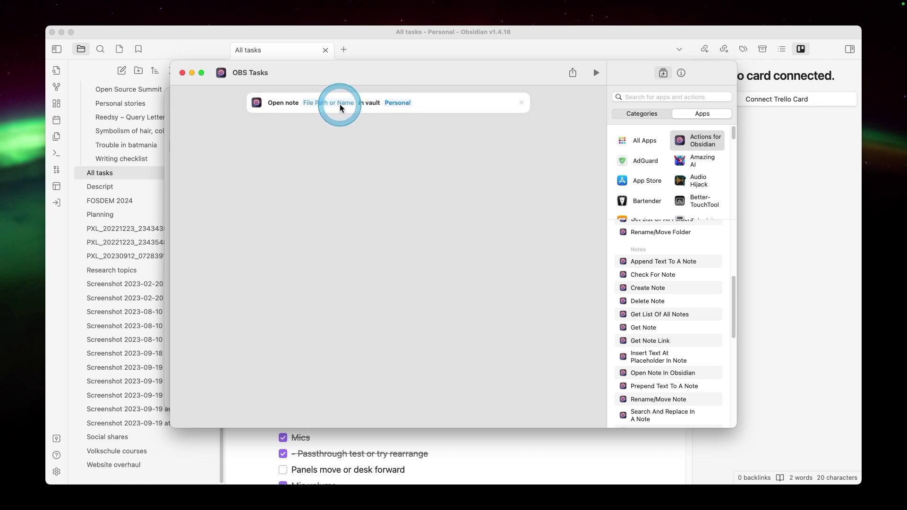
{"action": "left_click", "coordinate": [328, 102]}
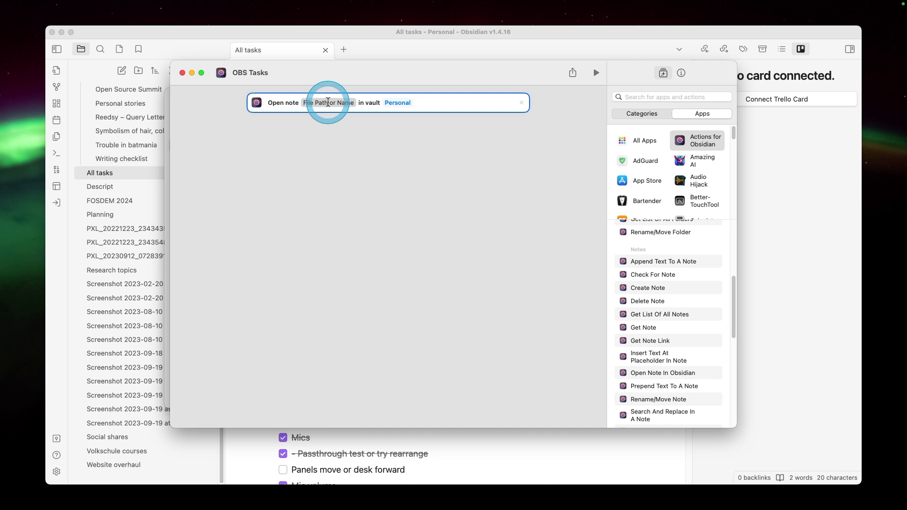
{"action": "type", "text": "AI"}
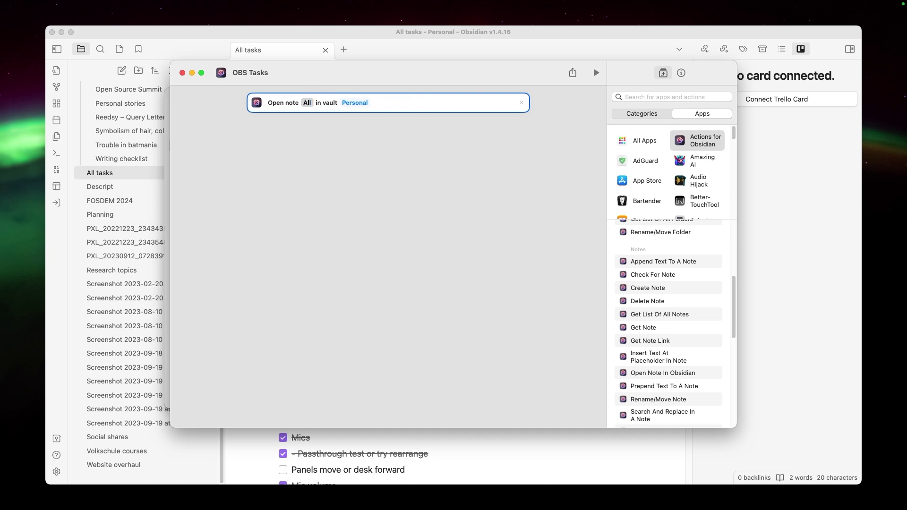
{"action": "type", "text": "l tassks"}
{"action": "key", "text": "BackSpace"}
{"action": "key", "text": "BackSpace"}
{"action": "key", "text": "BackSpace"}
{"action": "type", "text": "ks"}
{"action": "left_click", "coordinate": [329, 178]}
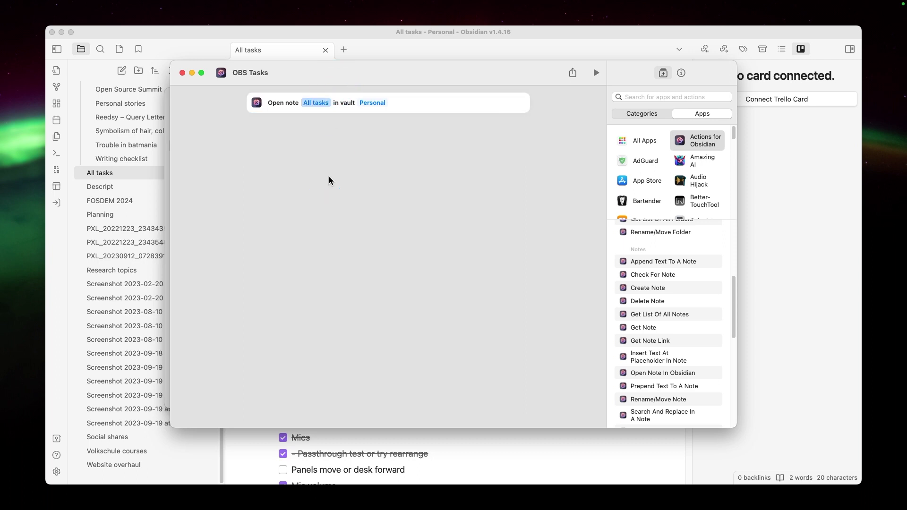
{"action": "left_click", "coordinate": [326, 47]}
Step: Close the All tasks note, then run the OBS Tasks shortcut from Raycast by searching 'obs'
{"action": "left_click", "coordinate": [325, 49]}
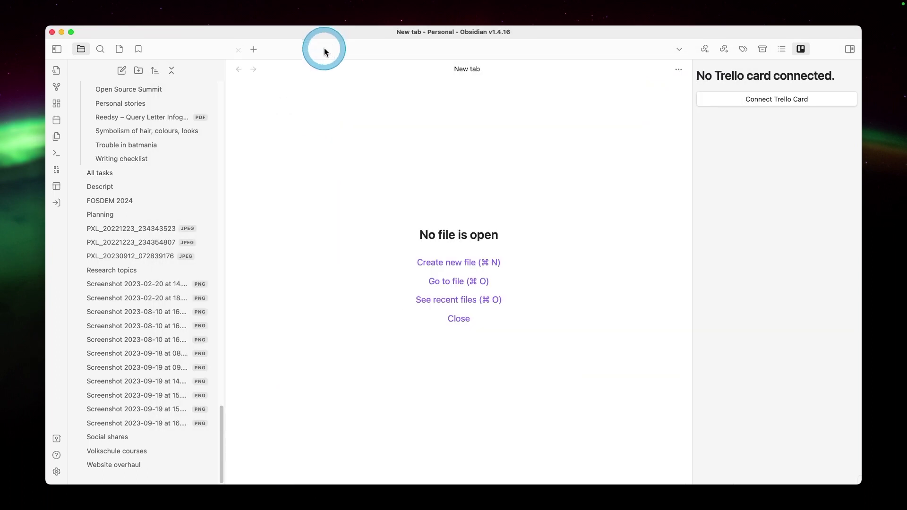
{"action": "left_click", "coordinate": [423, 140]}
{"action": "key", "text": "alt+space"}
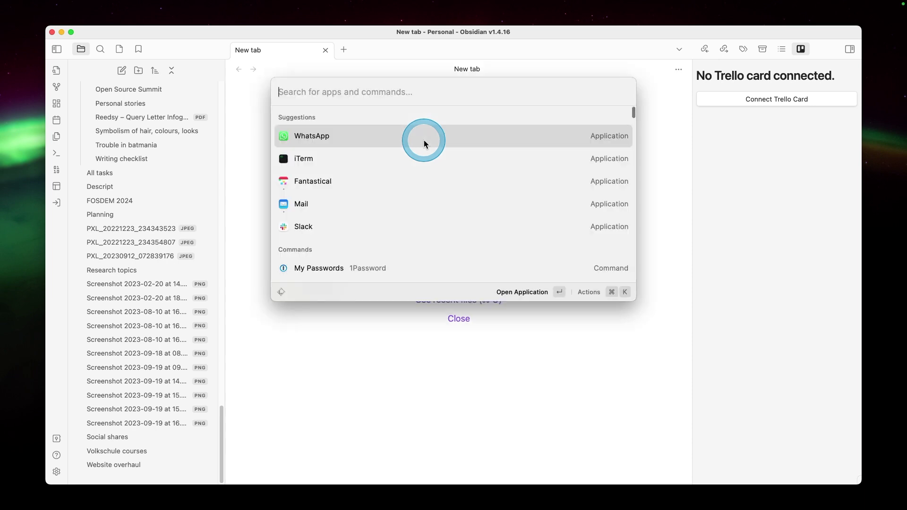
{"action": "type", "text": "obs"}
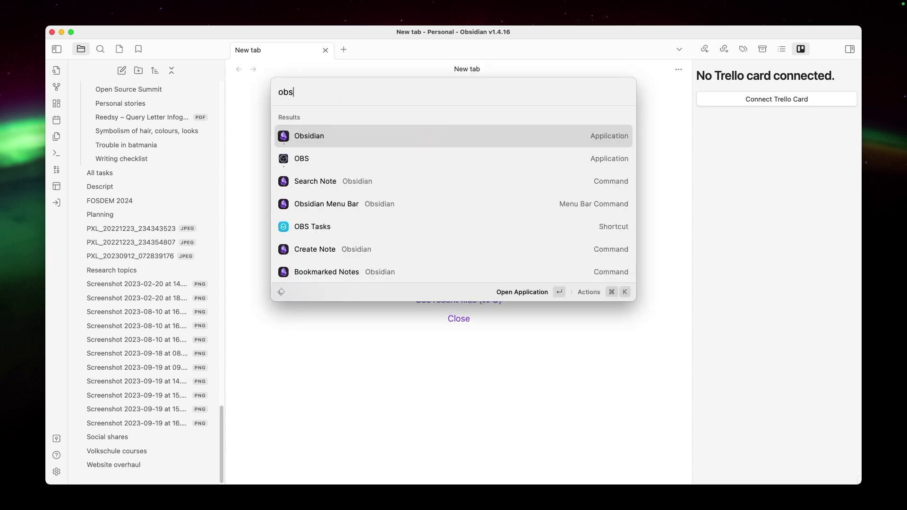
{"action": "key", "text": "Down"}
{"action": "key", "text": "Down"}
{"action": "key", "text": "Down"}
{"action": "key", "text": "Down"}
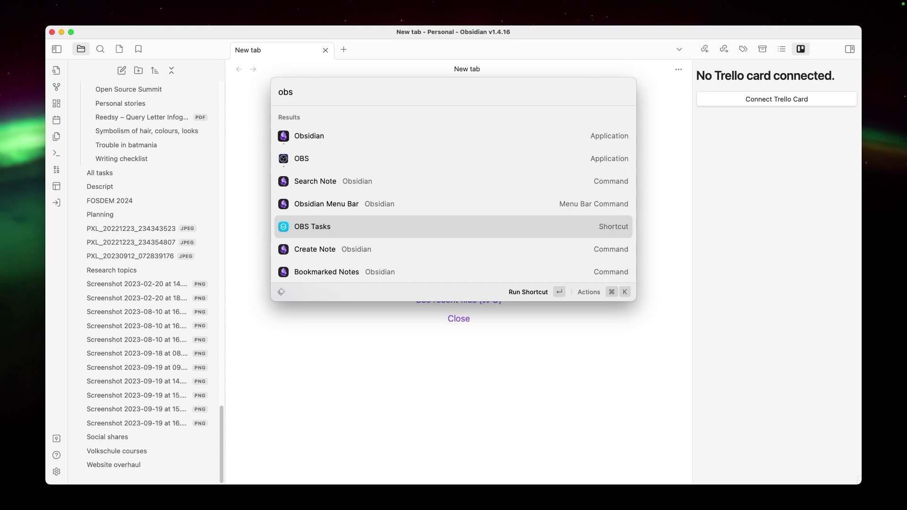
{"action": "key", "text": "Return"}
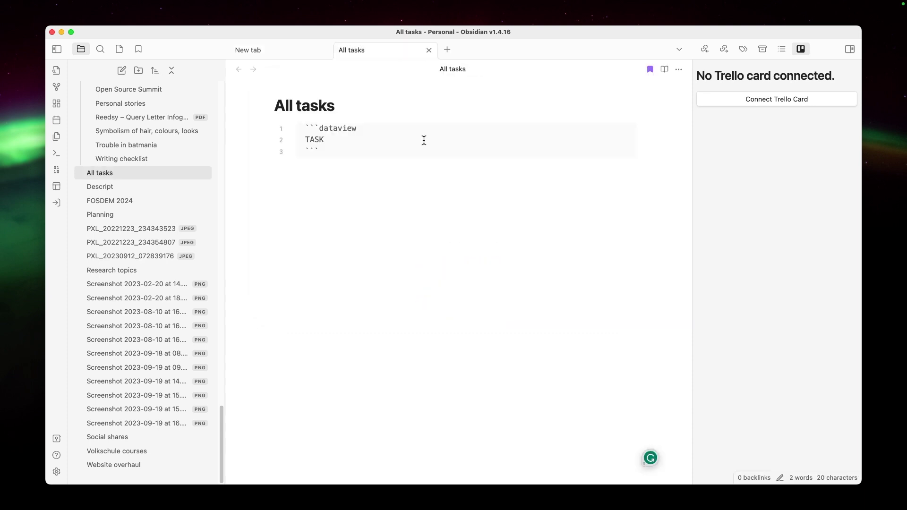
Step: Show the reopened All tasks note in reading view, then close it
{"action": "left_click", "coordinate": [664, 69]}
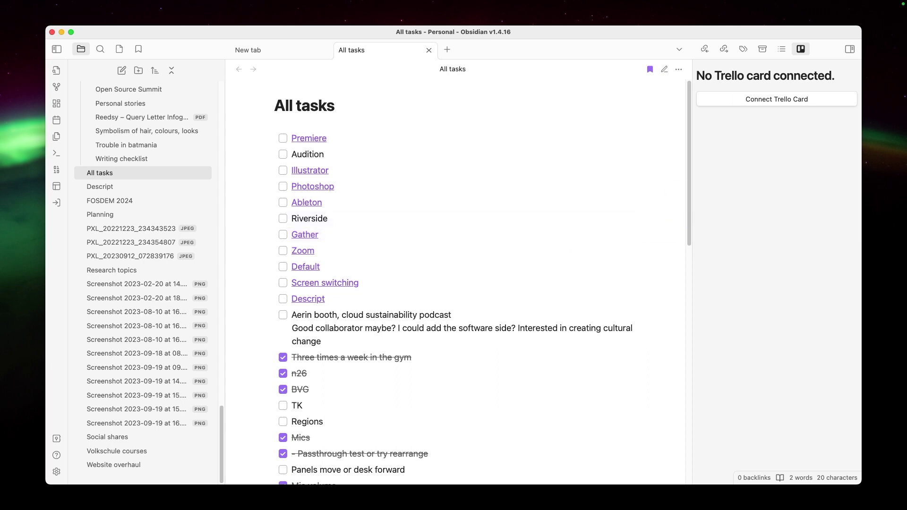
{"action": "key", "text": "super+w"}
{"action": "left_click", "coordinate": [528, 239]}
Step: Put the Launch Shortcut action on the second key of page 2, set to run OBS Tasks
{"action": "left_click", "coordinate": [544, 258]}
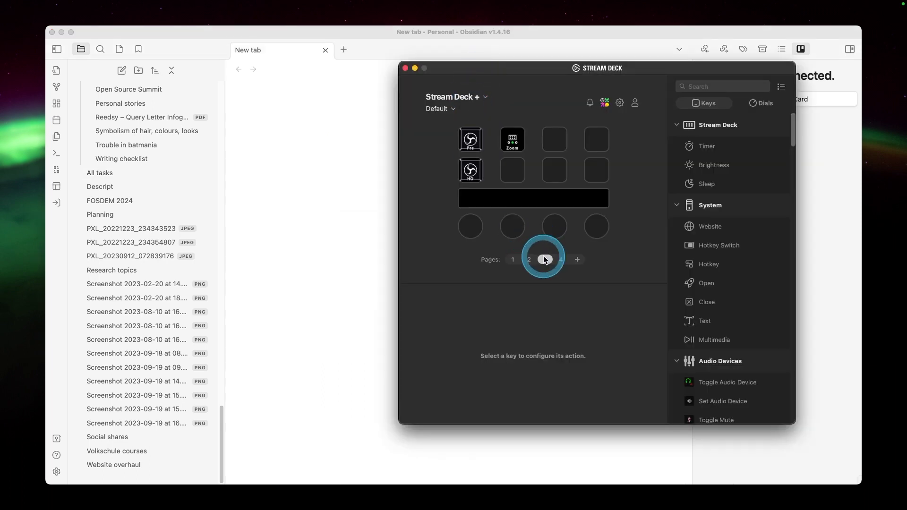
{"action": "left_click", "coordinate": [529, 259]}
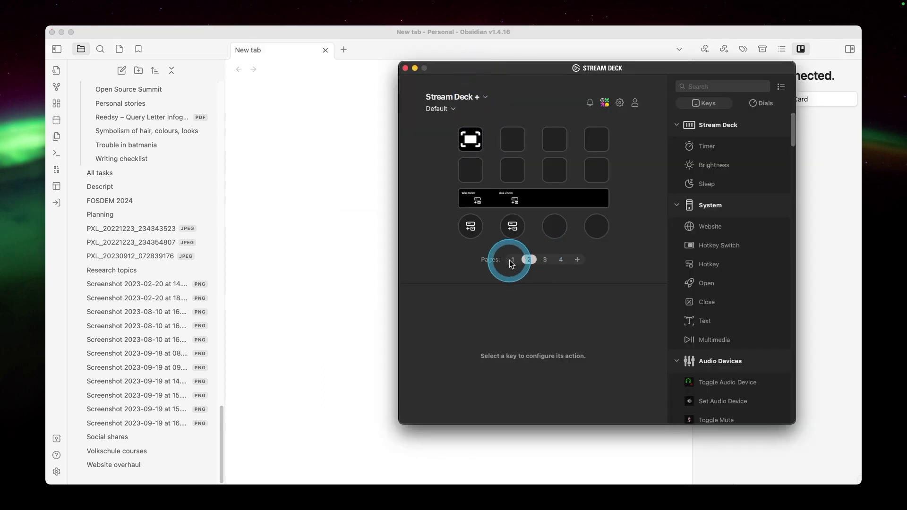
{"action": "left_click", "coordinate": [511, 143]}
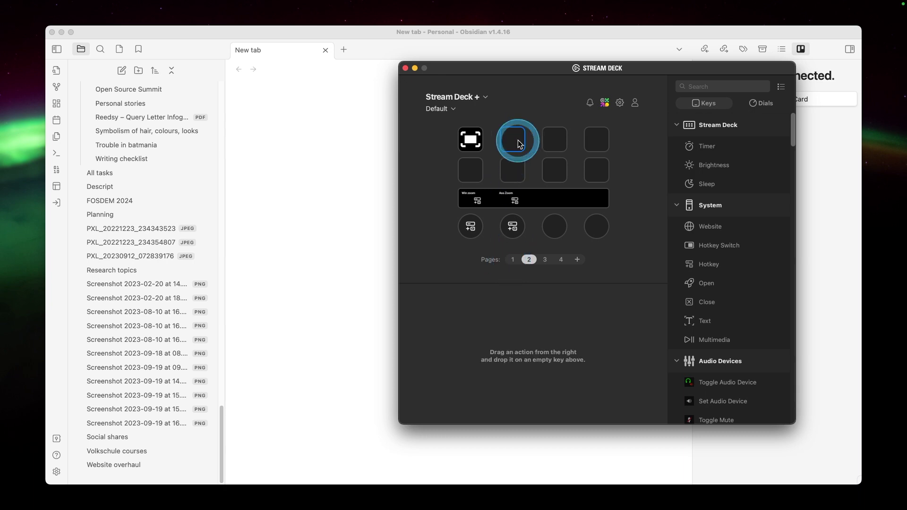
{"action": "left_click", "coordinate": [715, 85]}
{"action": "type", "text": "s"}
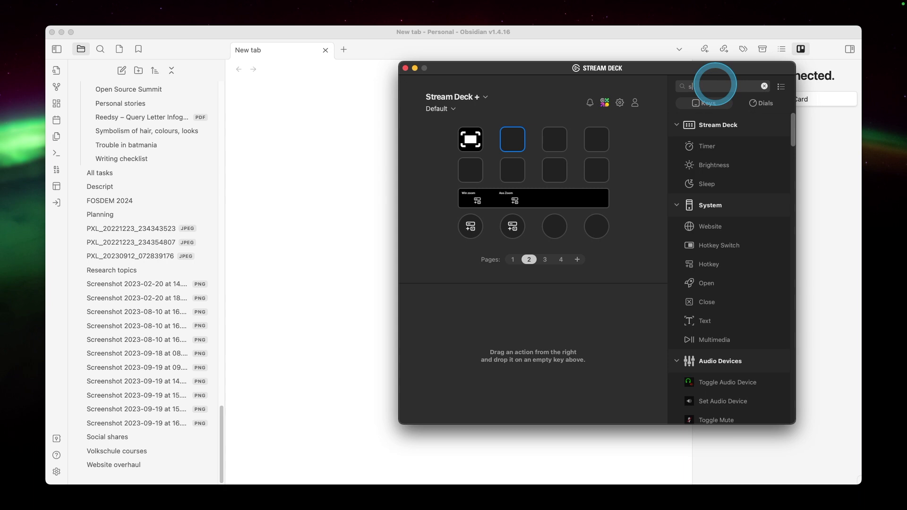
{"action": "type", "text": "hort"}
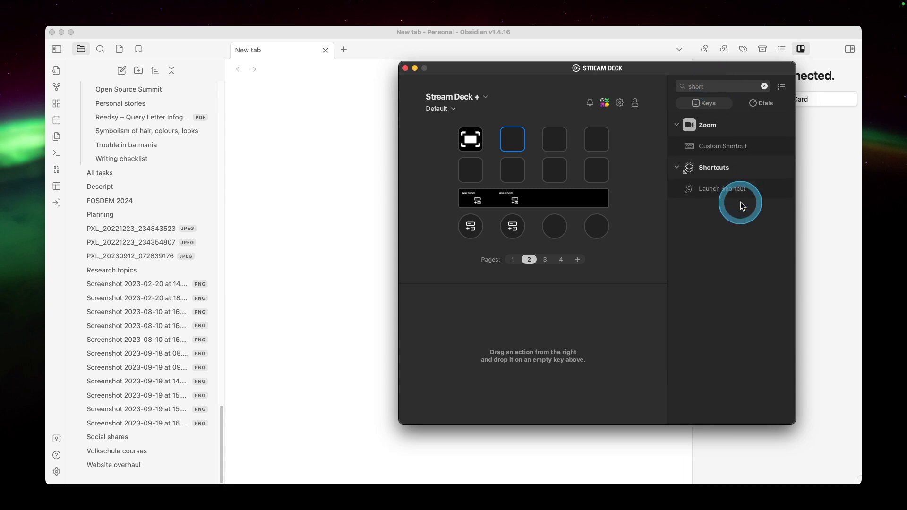
{"action": "left_click_drag", "start_coordinate": [732, 197], "coordinate": [522, 145]}
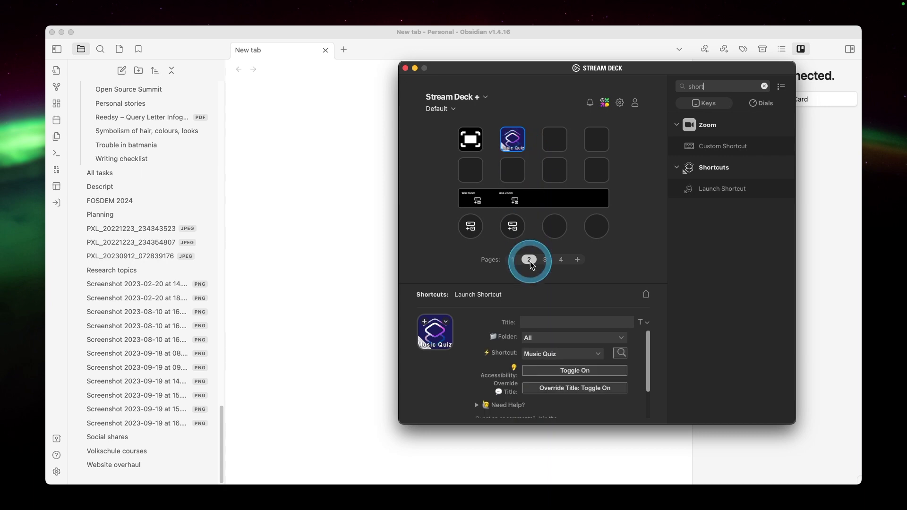
{"action": "left_click", "coordinate": [558, 359]}
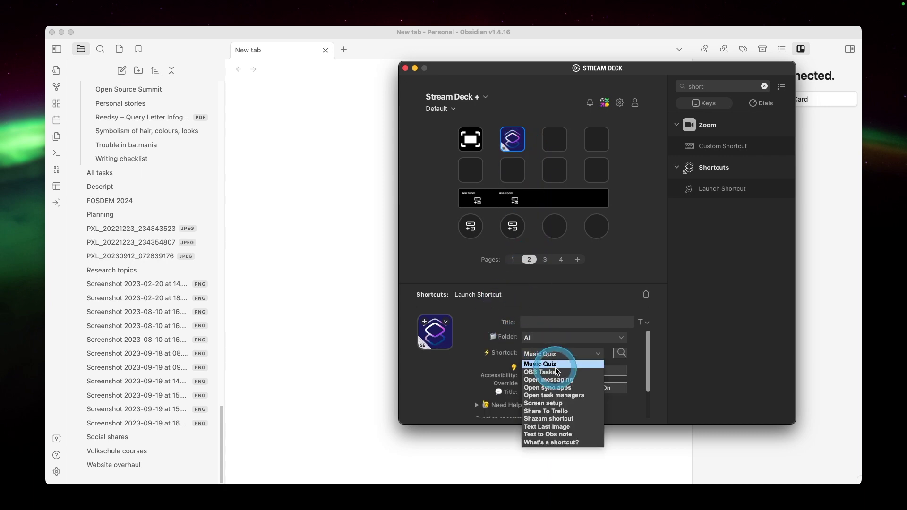
{"action": "left_click", "coordinate": [552, 371]}
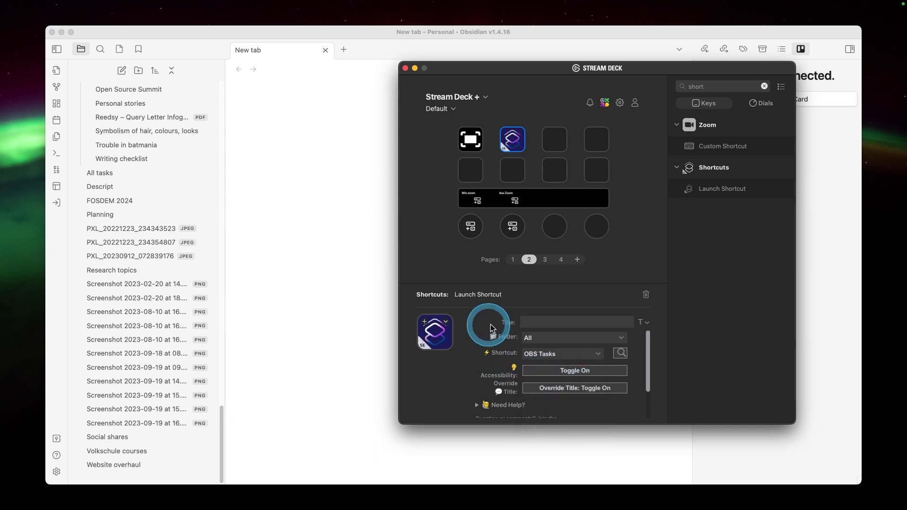
Step: Give the key a checklist icon from the Icon Library, then view the opened note in reading mode
{"action": "left_click", "coordinate": [447, 323]}
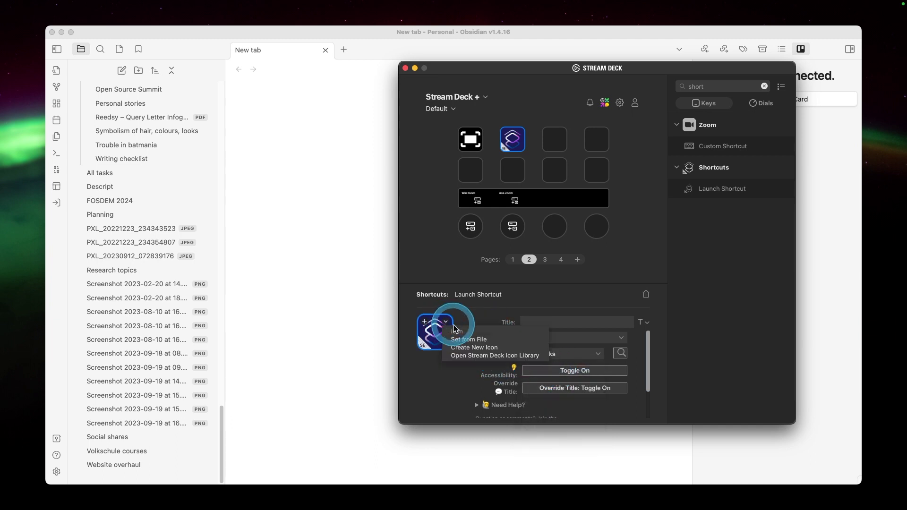
{"action": "left_click", "coordinate": [474, 355]}
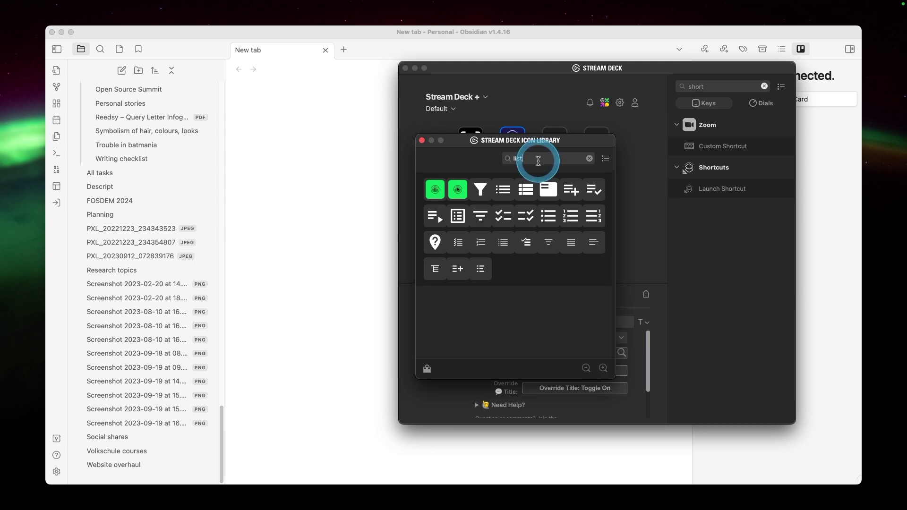
{"action": "left_click", "coordinate": [507, 220]}
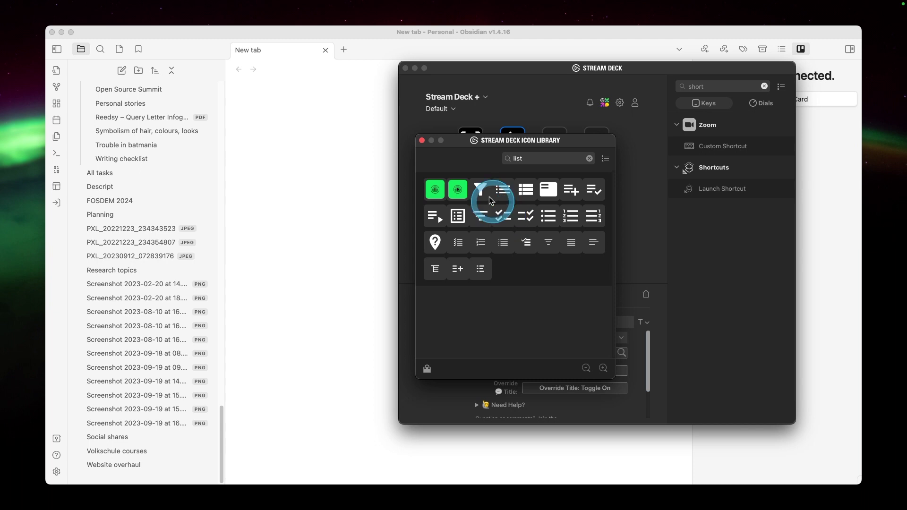
{"action": "left_click", "coordinate": [421, 140]}
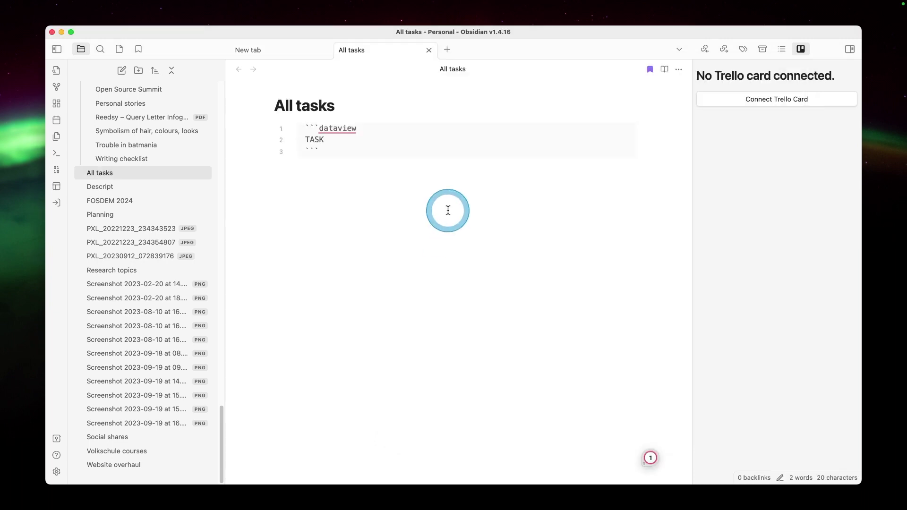
{"action": "left_click", "coordinate": [664, 69]}
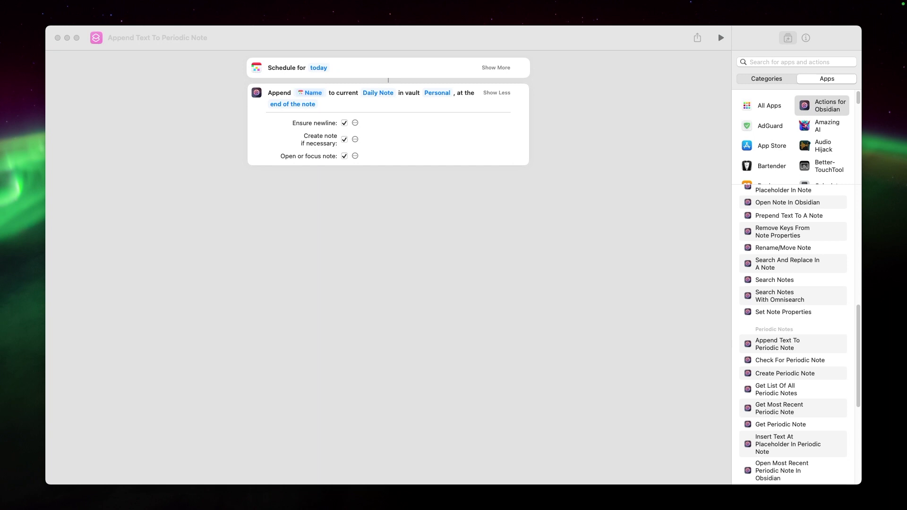
{"action": "left_click", "coordinate": [608, 306]}
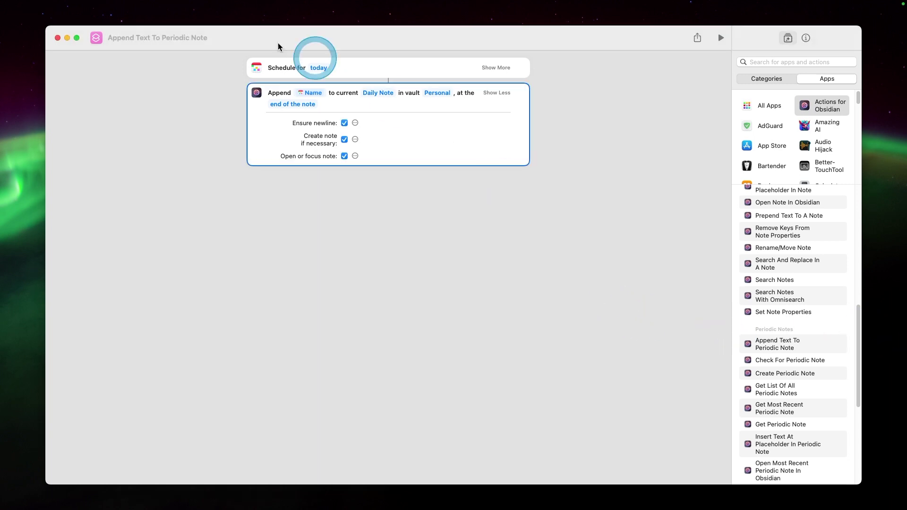
{"action": "left_click", "coordinate": [364, 75]}
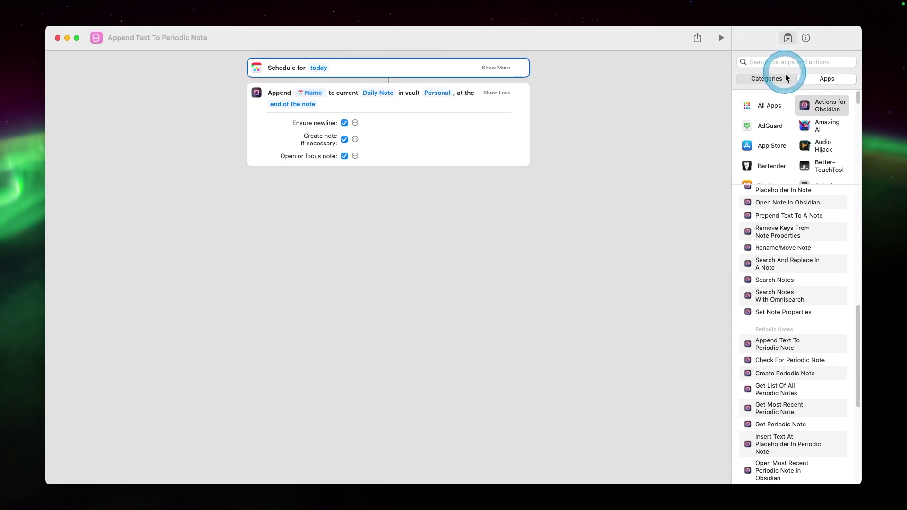
{"action": "left_click", "coordinate": [785, 61]}
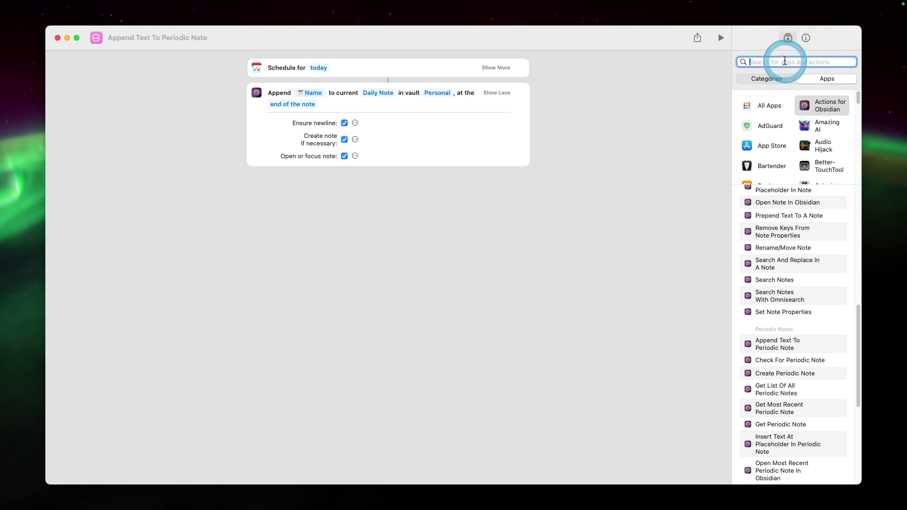
{"action": "type", "text": "fantas"}
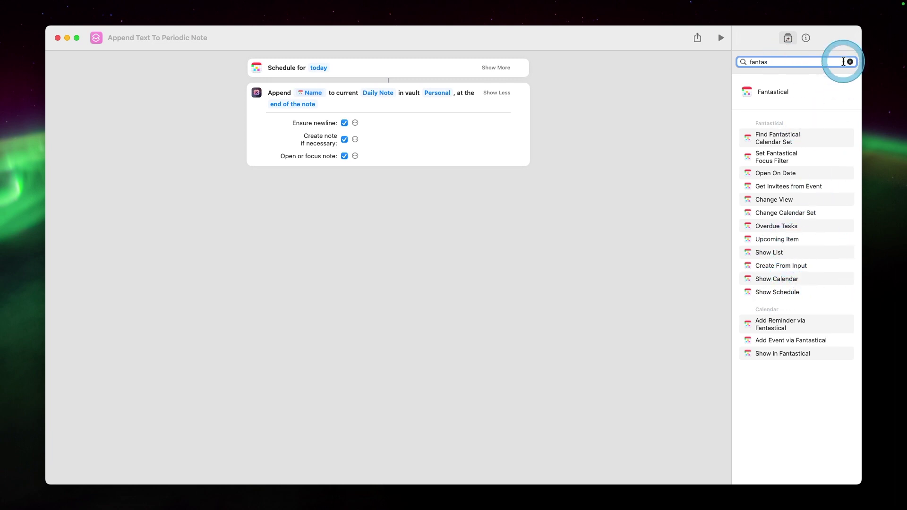
{"action": "left_click", "coordinate": [849, 61]}
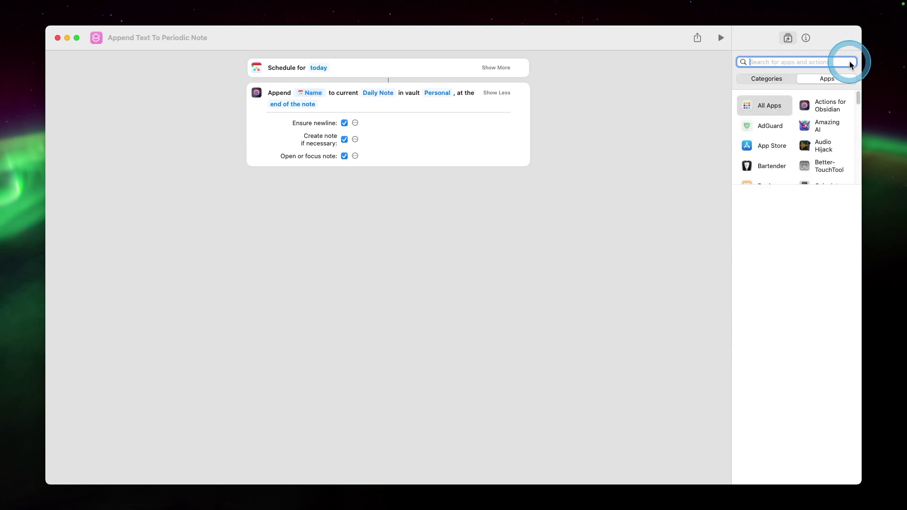
Step: Browse the Actions for Obsidian actions in the Shortcuts sidebar
{"action": "left_click", "coordinate": [831, 93]}
{"action": "scroll", "coordinate": [821, 409], "scroll_direction": "down", "scroll_amount": 1}
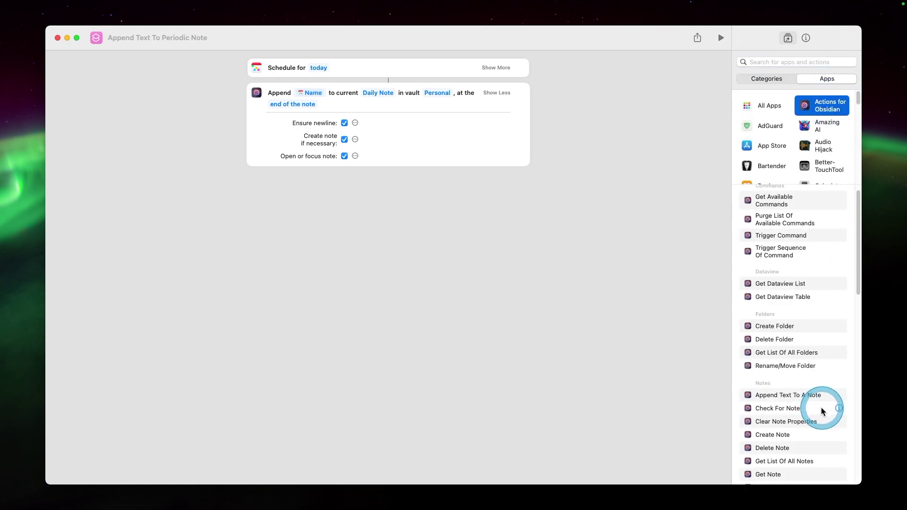
{"action": "scroll", "coordinate": [821, 410], "scroll_direction": "down", "scroll_amount": 10}
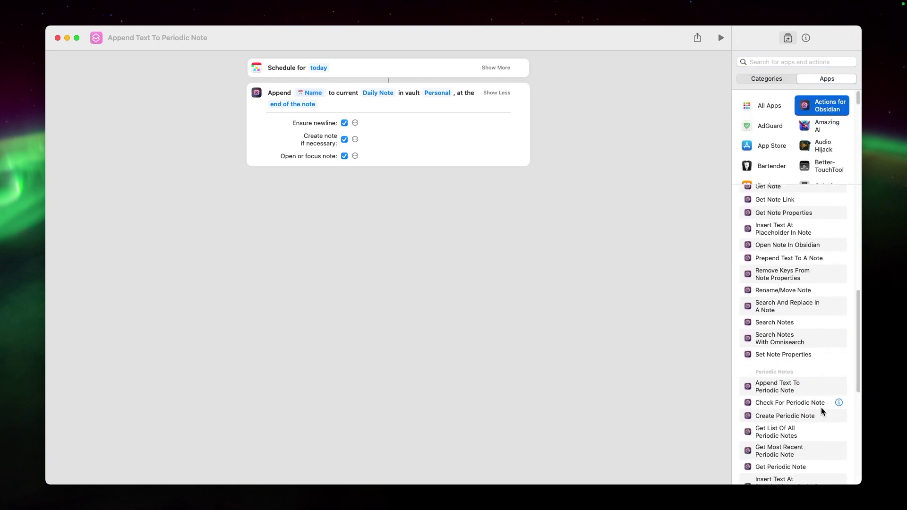
{"action": "scroll", "coordinate": [822, 411], "scroll_direction": "down", "scroll_amount": 6}
{"action": "left_click_drag", "start_coordinate": [808, 352], "coordinate": [764, 234]}
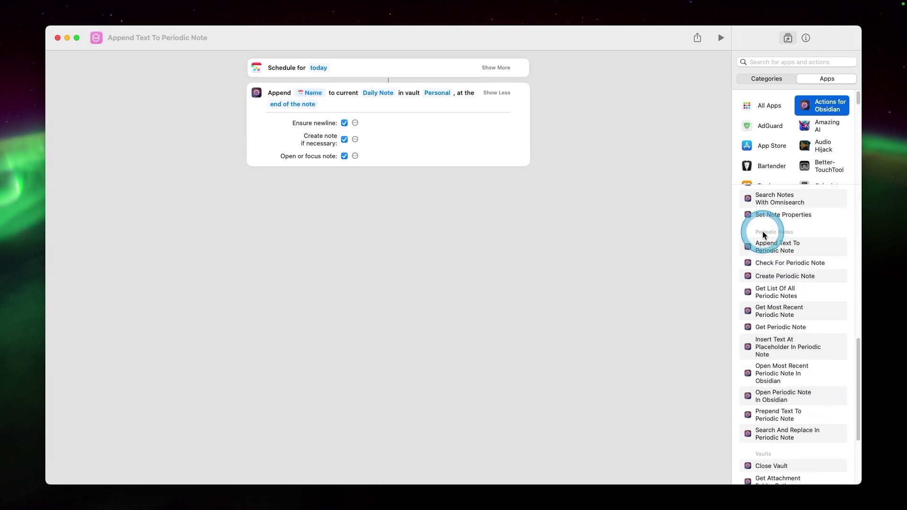
Step: Check the append fields: today's Schedule, calendar Name, Daily Note type and Personal vault
{"action": "left_click", "coordinate": [319, 67]}
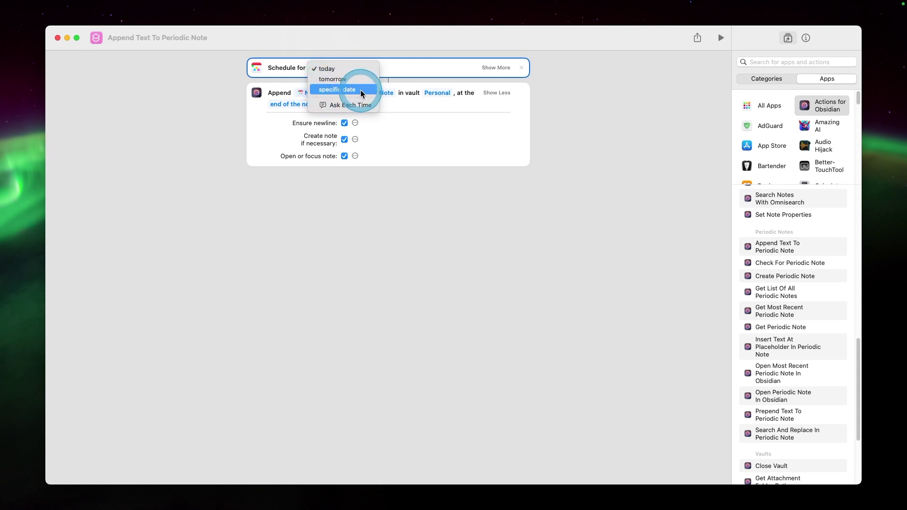
{"action": "left_click", "coordinate": [405, 72]}
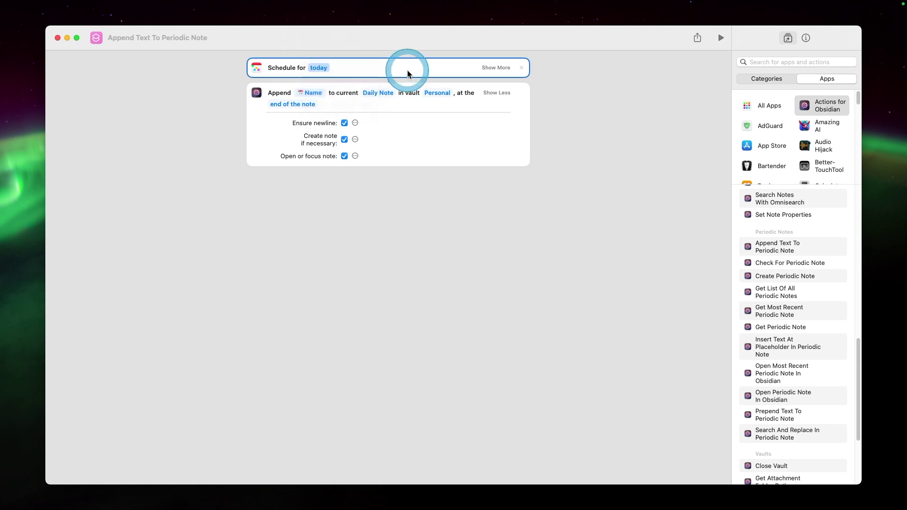
{"action": "left_click", "coordinate": [326, 98]}
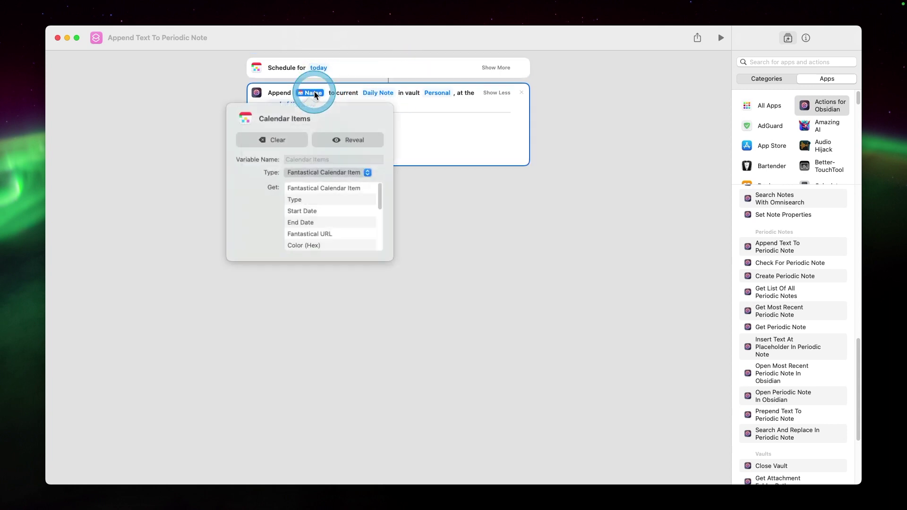
{"action": "left_click", "coordinate": [325, 173]}
{"action": "left_click", "coordinate": [325, 173]}
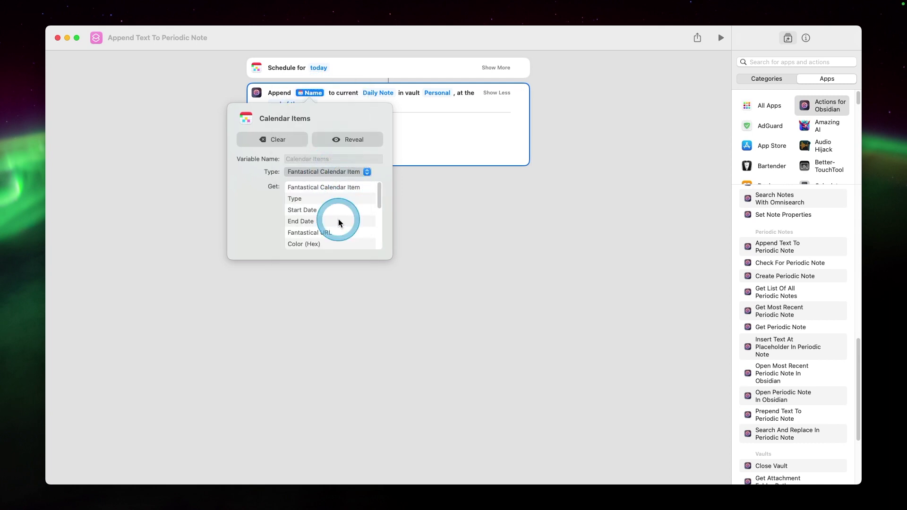
{"action": "scroll", "coordinate": [338, 221], "scroll_direction": "down", "scroll_amount": 3}
{"action": "left_click", "coordinate": [419, 152]}
{"action": "left_click", "coordinate": [316, 93]}
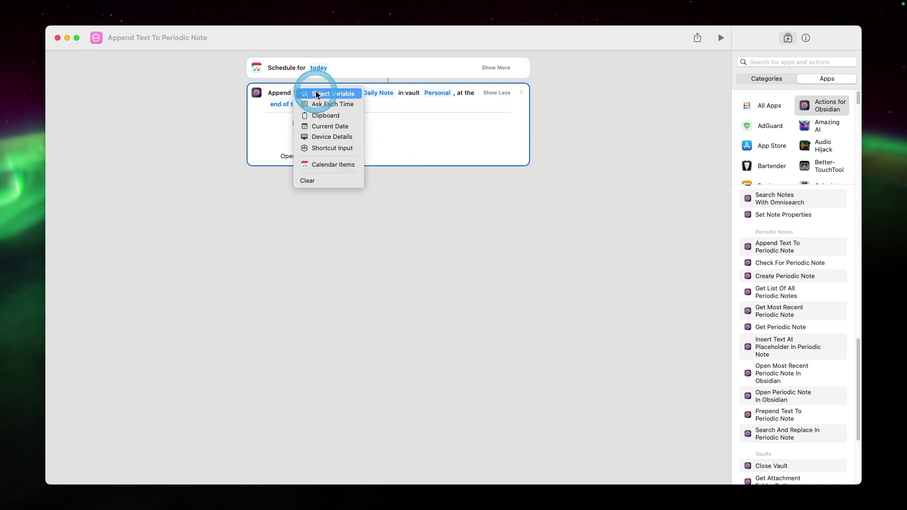
{"action": "left_click", "coordinate": [385, 92]}
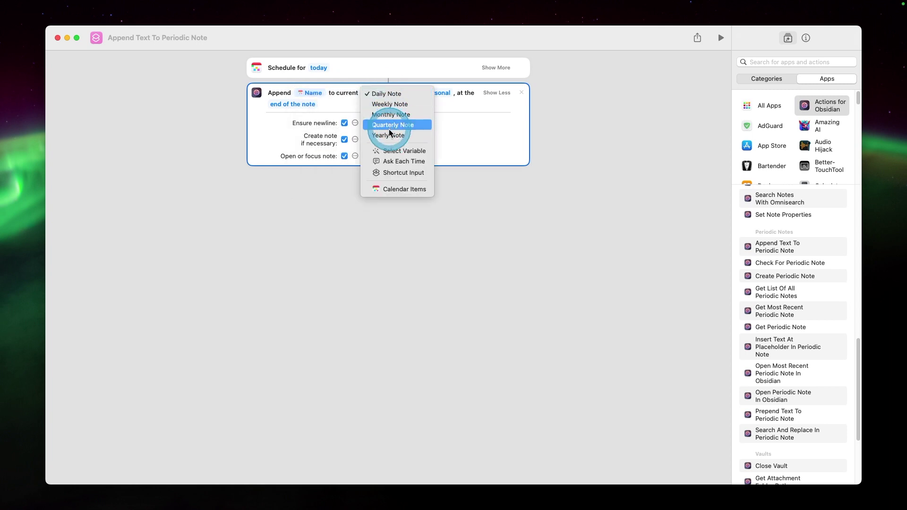
{"action": "left_click", "coordinate": [464, 131]}
{"action": "left_click", "coordinate": [437, 93]}
{"action": "left_click", "coordinate": [355, 112]}
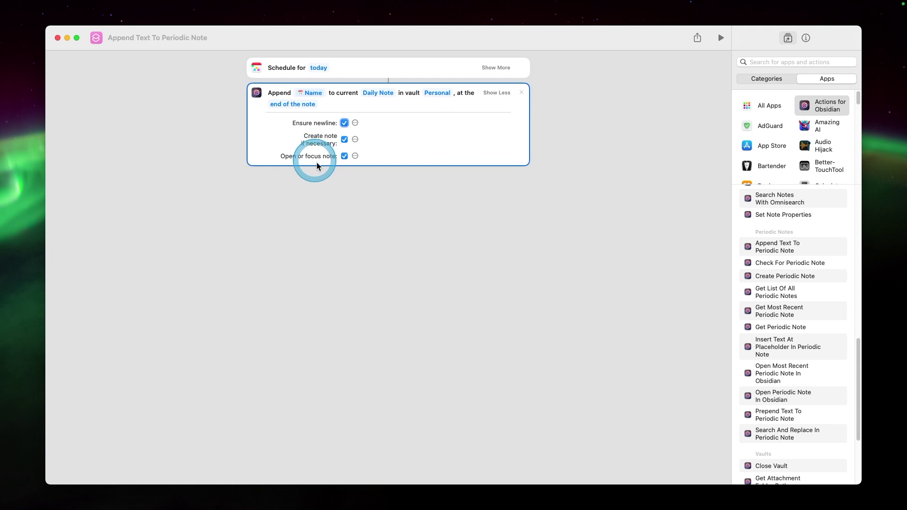
Step: Run the Append Text To Periodic Note shortcut and dismiss Fantastical's schedule result
{"action": "left_click", "coordinate": [361, 194]}
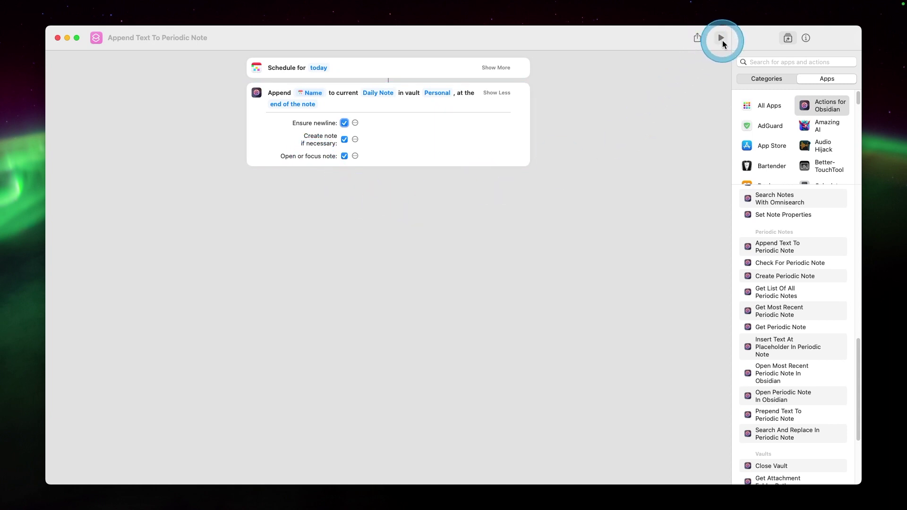
{"action": "left_click", "coordinate": [721, 41]}
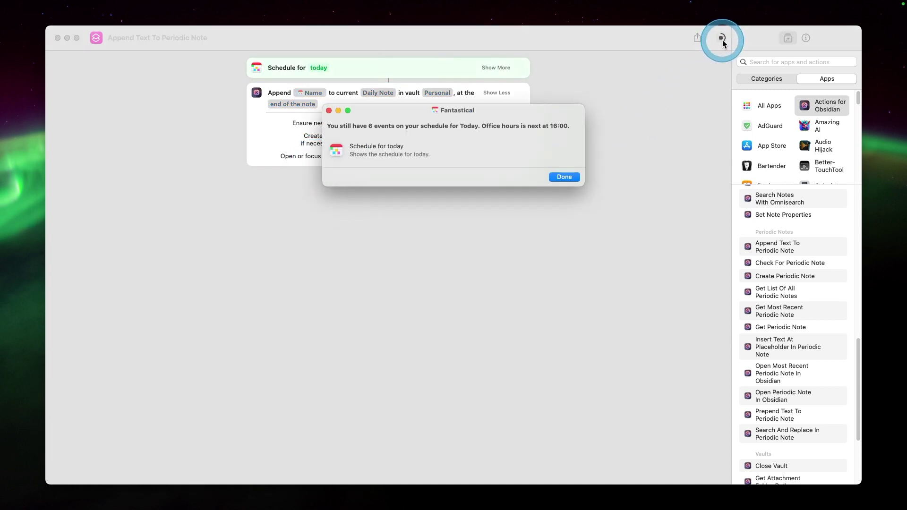
{"action": "left_click", "coordinate": [563, 177]}
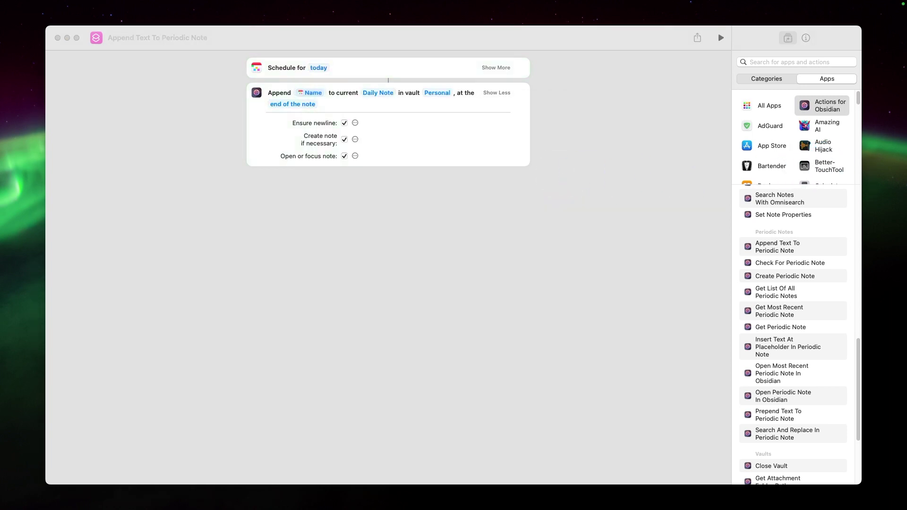
Step: Scroll through the schedule appended to the 2023-11-27 daily note, then close the Obsidian window
{"action": "scroll", "coordinate": [414, 259], "scroll_direction": "down", "scroll_amount": 3}
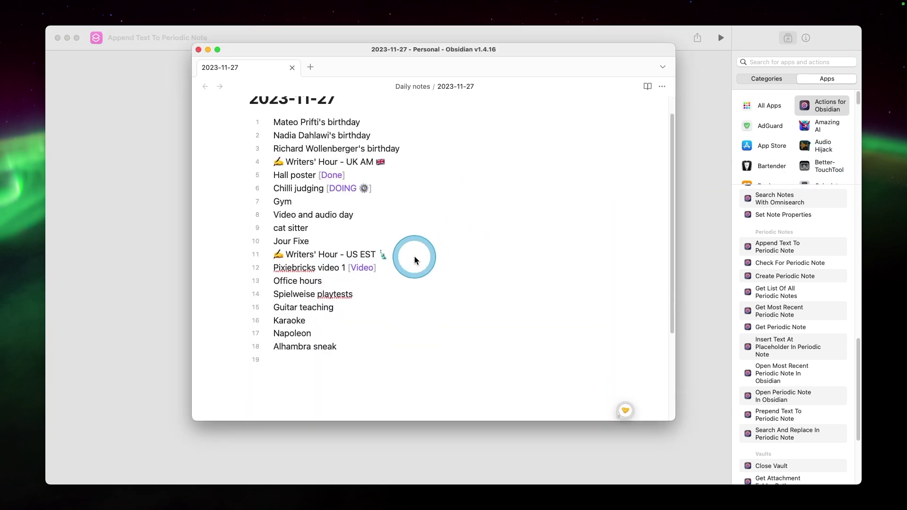
{"action": "scroll", "coordinate": [415, 258], "scroll_direction": "up", "scroll_amount": 3}
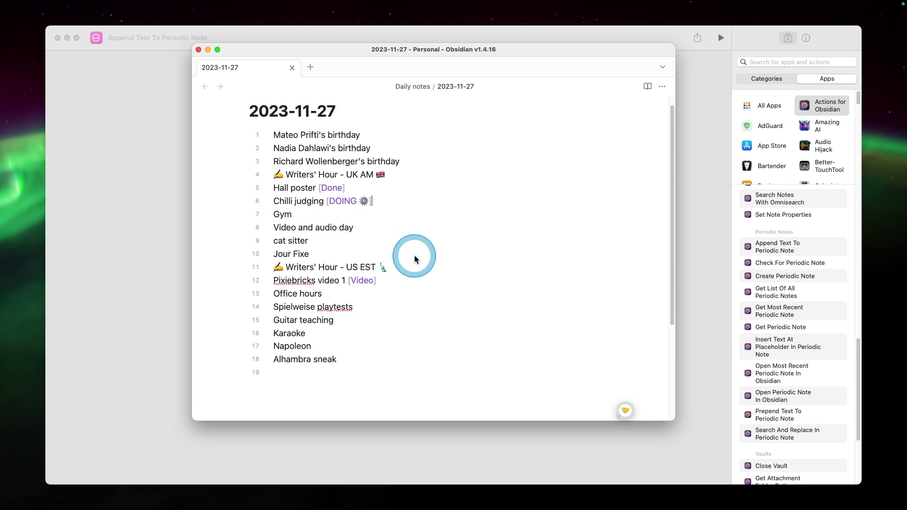
{"action": "scroll", "coordinate": [414, 259], "scroll_direction": "up", "scroll_amount": 1}
{"action": "scroll", "coordinate": [414, 258], "scroll_direction": "down", "scroll_amount": 1}
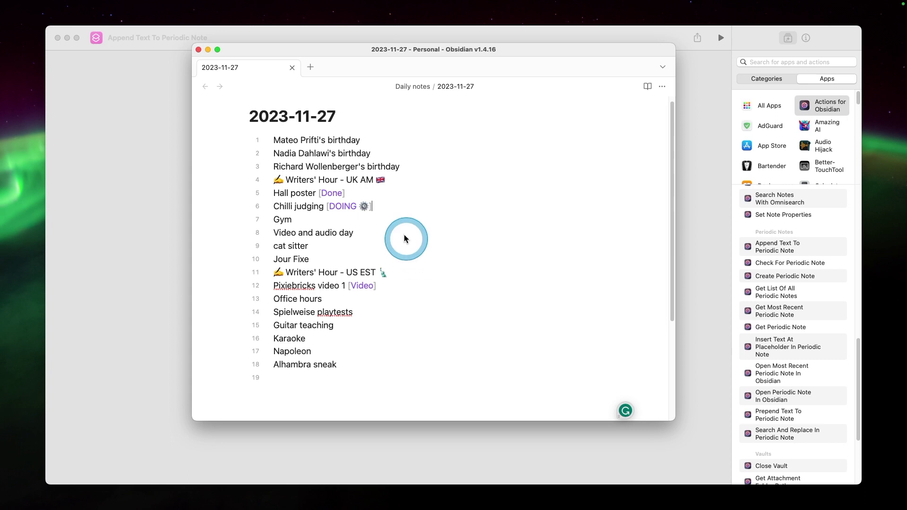
{"action": "left_click", "coordinate": [199, 50]}
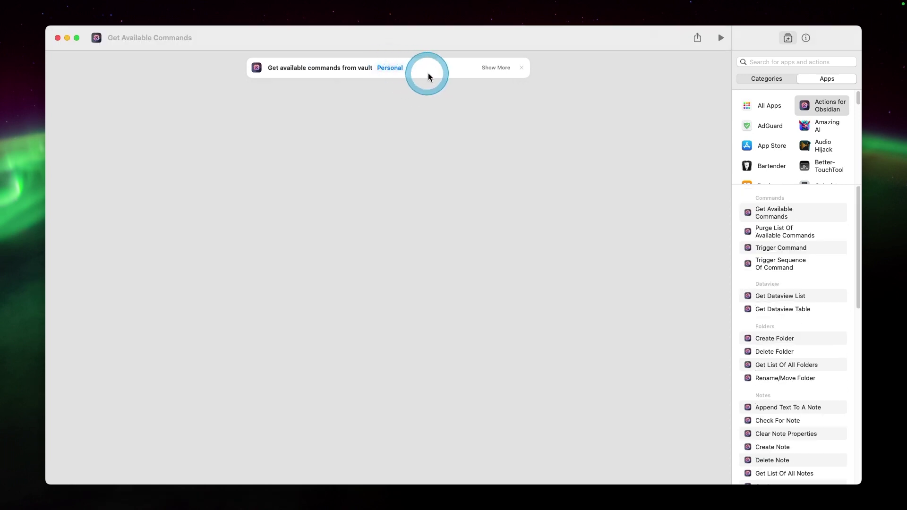
Step: Run Get Available Commands and step through several of its 140 returned Obsidian commands
{"action": "left_click_drag", "start_coordinate": [775, 220], "coordinate": [697, 218]}
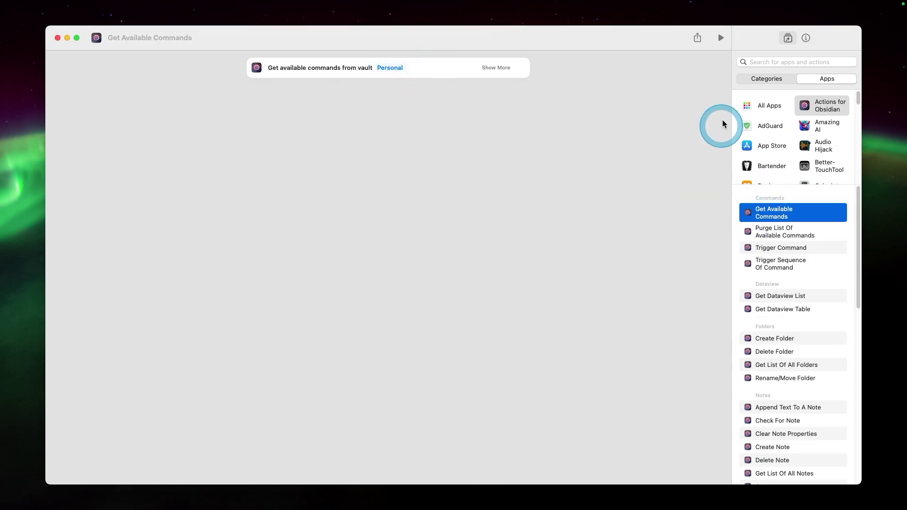
{"action": "left_click", "coordinate": [720, 39]}
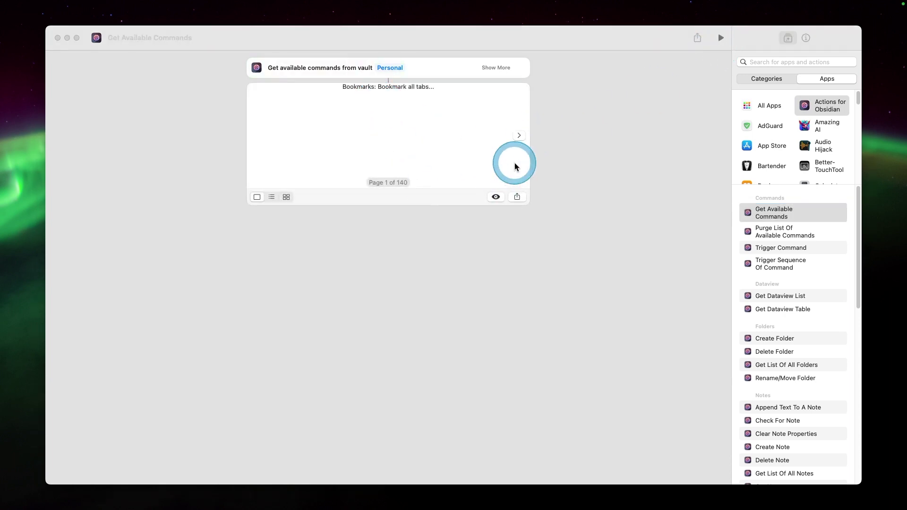
{"action": "left_click", "coordinate": [519, 136]}
{"action": "left_click", "coordinate": [519, 136]}
{"action": "left_click", "coordinate": [519, 136]}
{"action": "left_click", "coordinate": [519, 136]}
{"action": "left_click", "coordinate": [519, 136]}
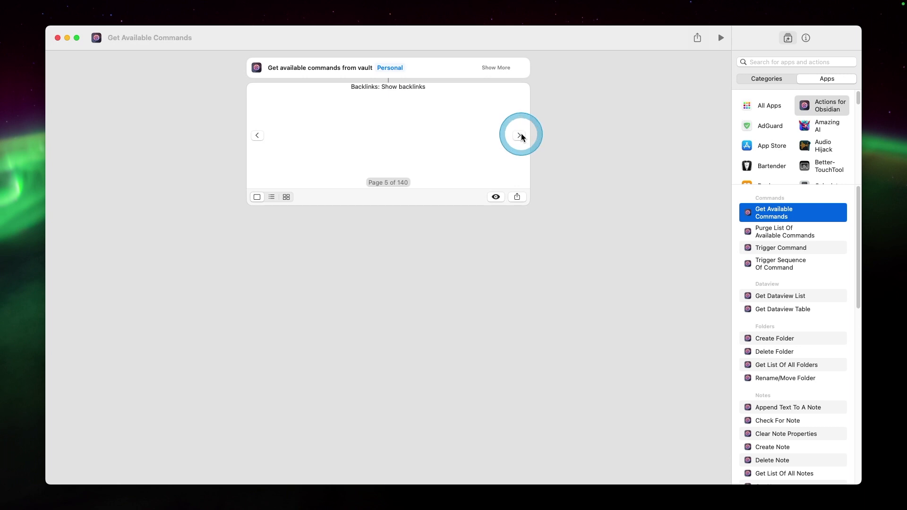
{"action": "left_click", "coordinate": [519, 136]}
{"action": "left_click", "coordinate": [519, 136]}
{"action": "left_click", "coordinate": [519, 136]}
{"action": "left_click", "coordinate": [519, 136]}
{"action": "left_click", "coordinate": [519, 136]}
{"action": "left_click", "coordinate": [519, 136]}
{"action": "left_click", "coordinate": [519, 136]}
{"action": "left_click", "coordinate": [519, 136]}
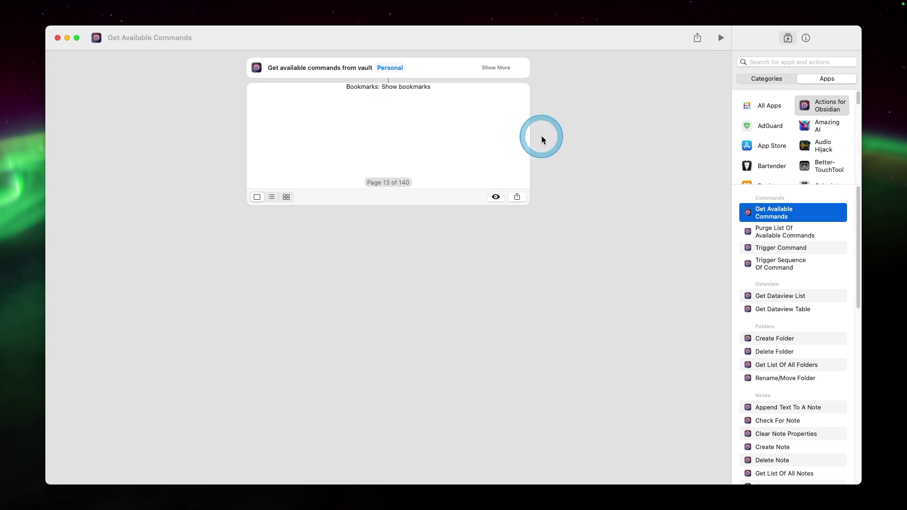
Step: Clear the selection and bring up the Trigger Command shortcut
{"action": "left_click", "coordinate": [615, 129]}
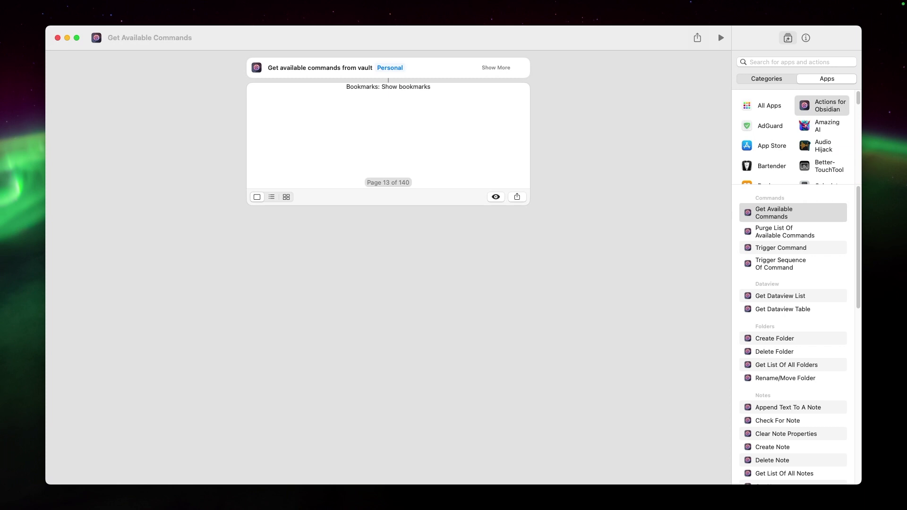
{"action": "left_click", "coordinate": [679, 203]}
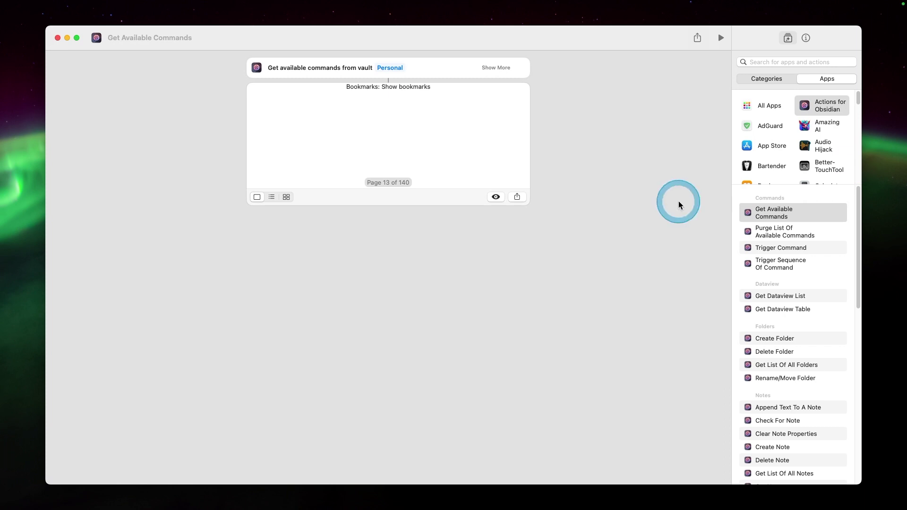
{"action": "left_click", "coordinate": [518, 69]}
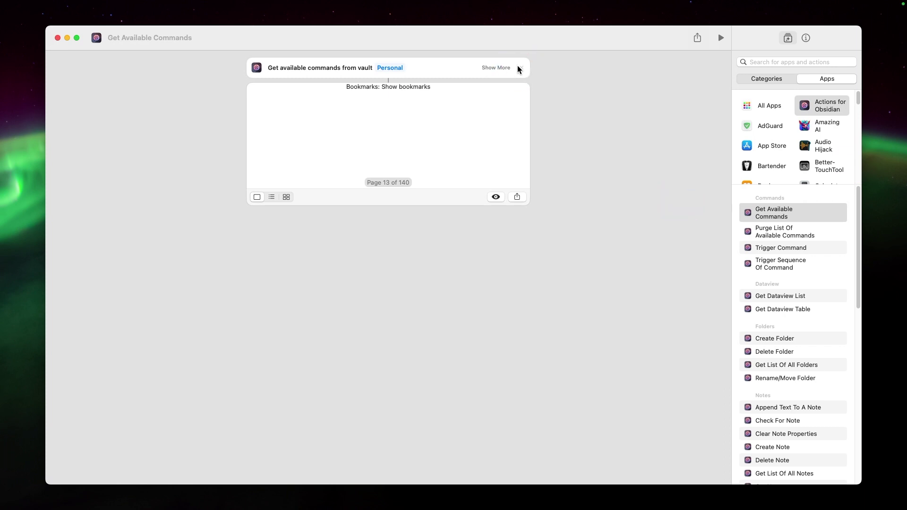
{"action": "left_click", "coordinate": [519, 70]}
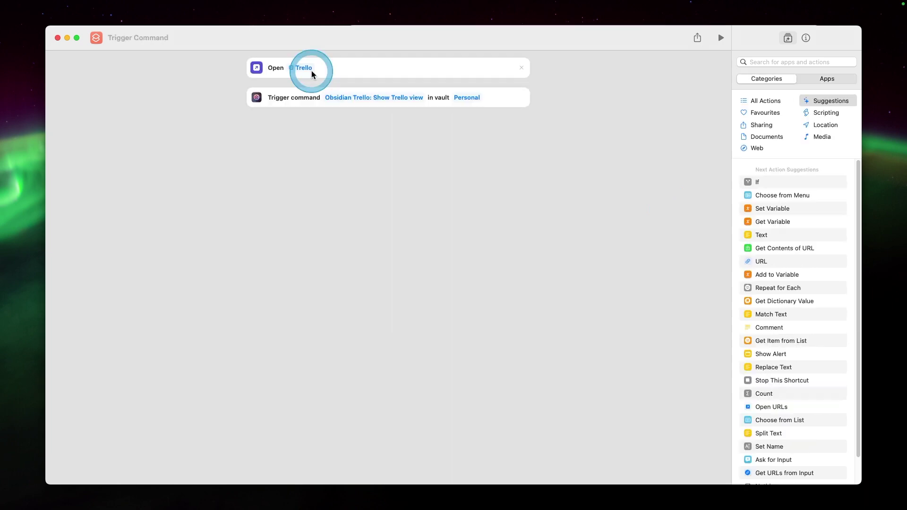
Step: Confirm the shortcut opens Trello and triggers 'Obsidian Trello: Show Trello view' in Personal
{"action": "left_click", "coordinate": [298, 70]}
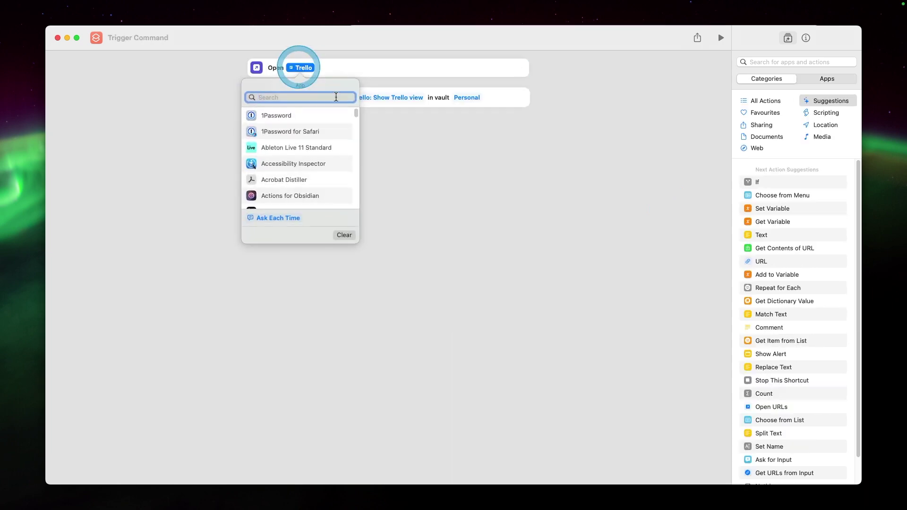
{"action": "left_click", "coordinate": [425, 183]}
{"action": "left_click", "coordinate": [373, 99]}
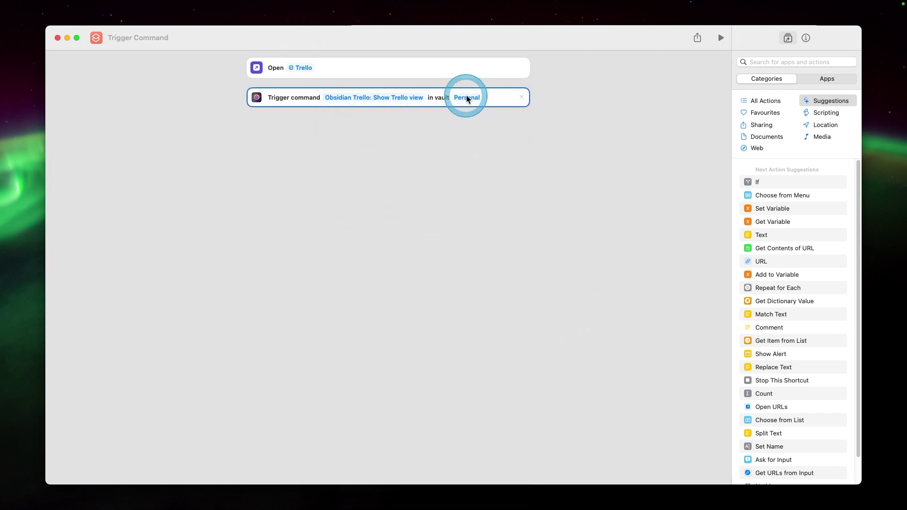
{"action": "left_click", "coordinate": [501, 177]}
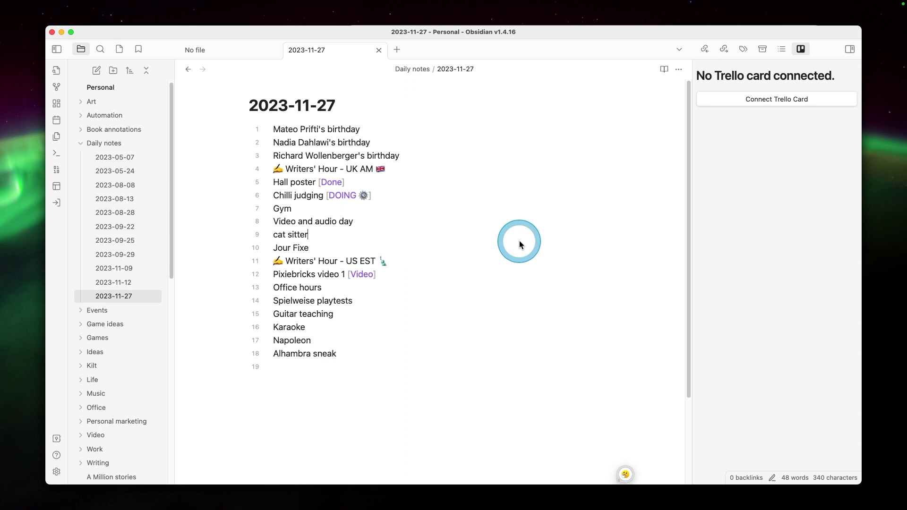
Step: Click into the 2023-11-27 daily note beside the Trello panel
{"action": "left_click", "coordinate": [519, 241]}
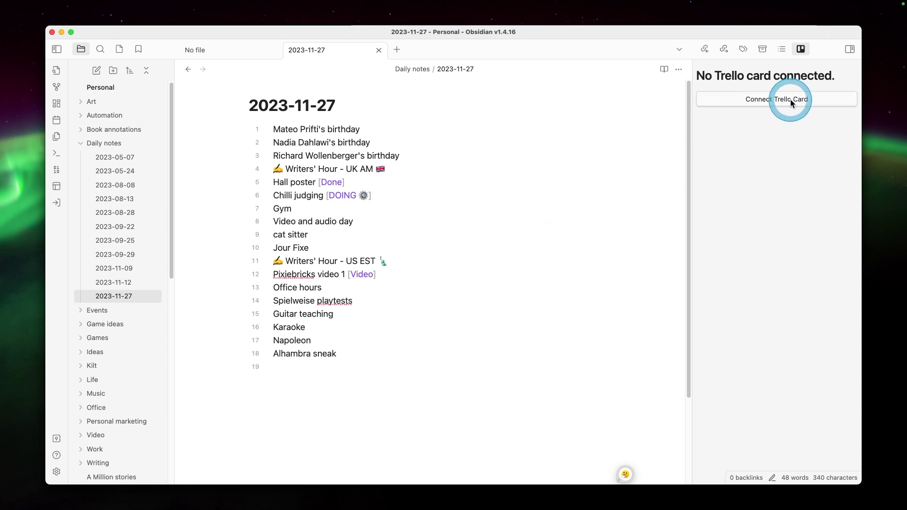